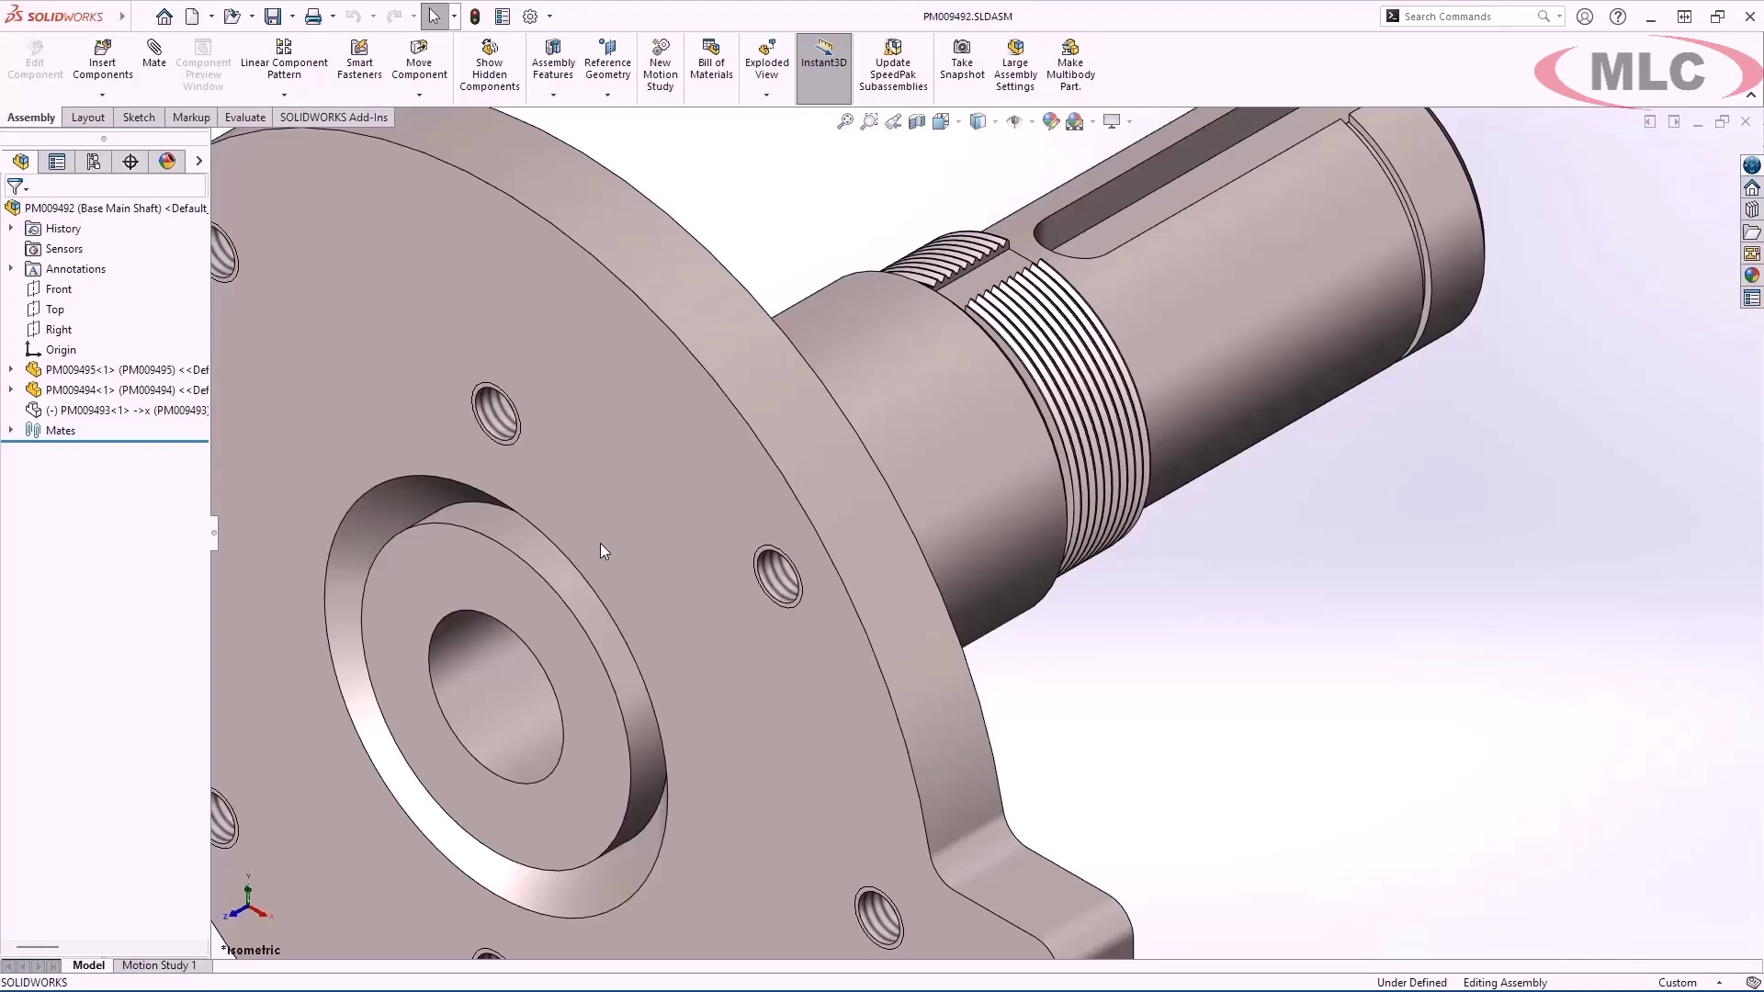
Make a multibody part from the main shaft assembly, using the Part template with Z-up orientation
key("f")
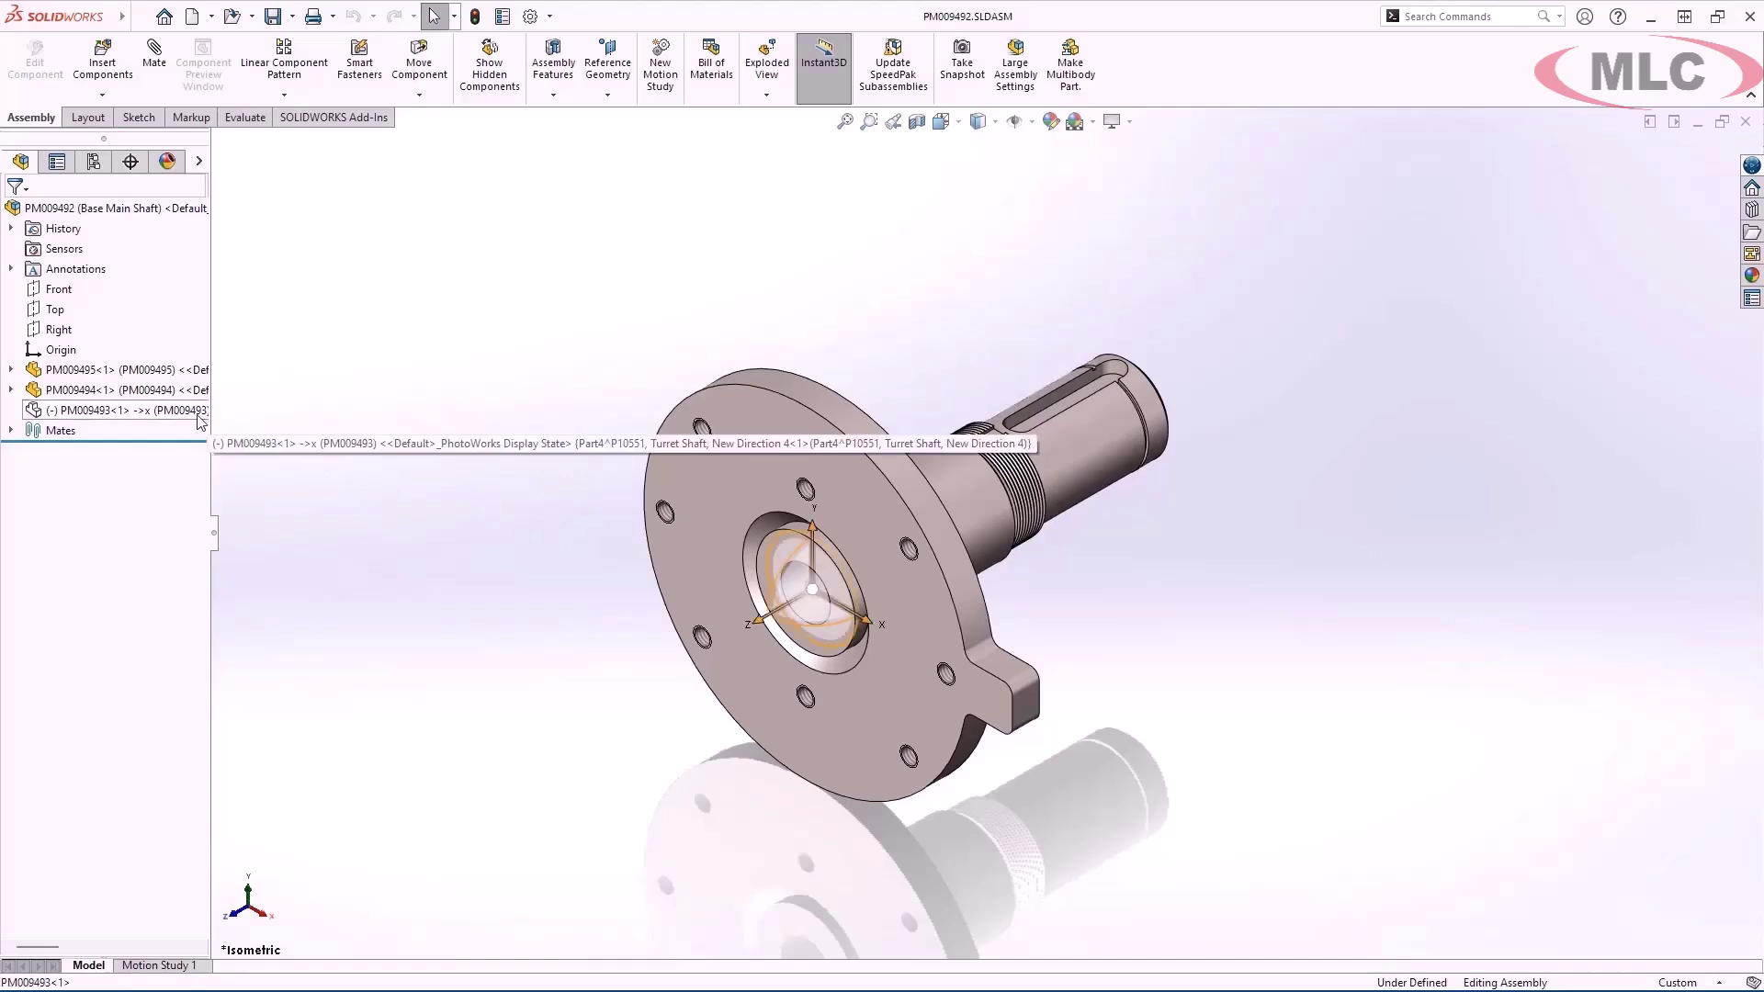
left_click(128, 410)
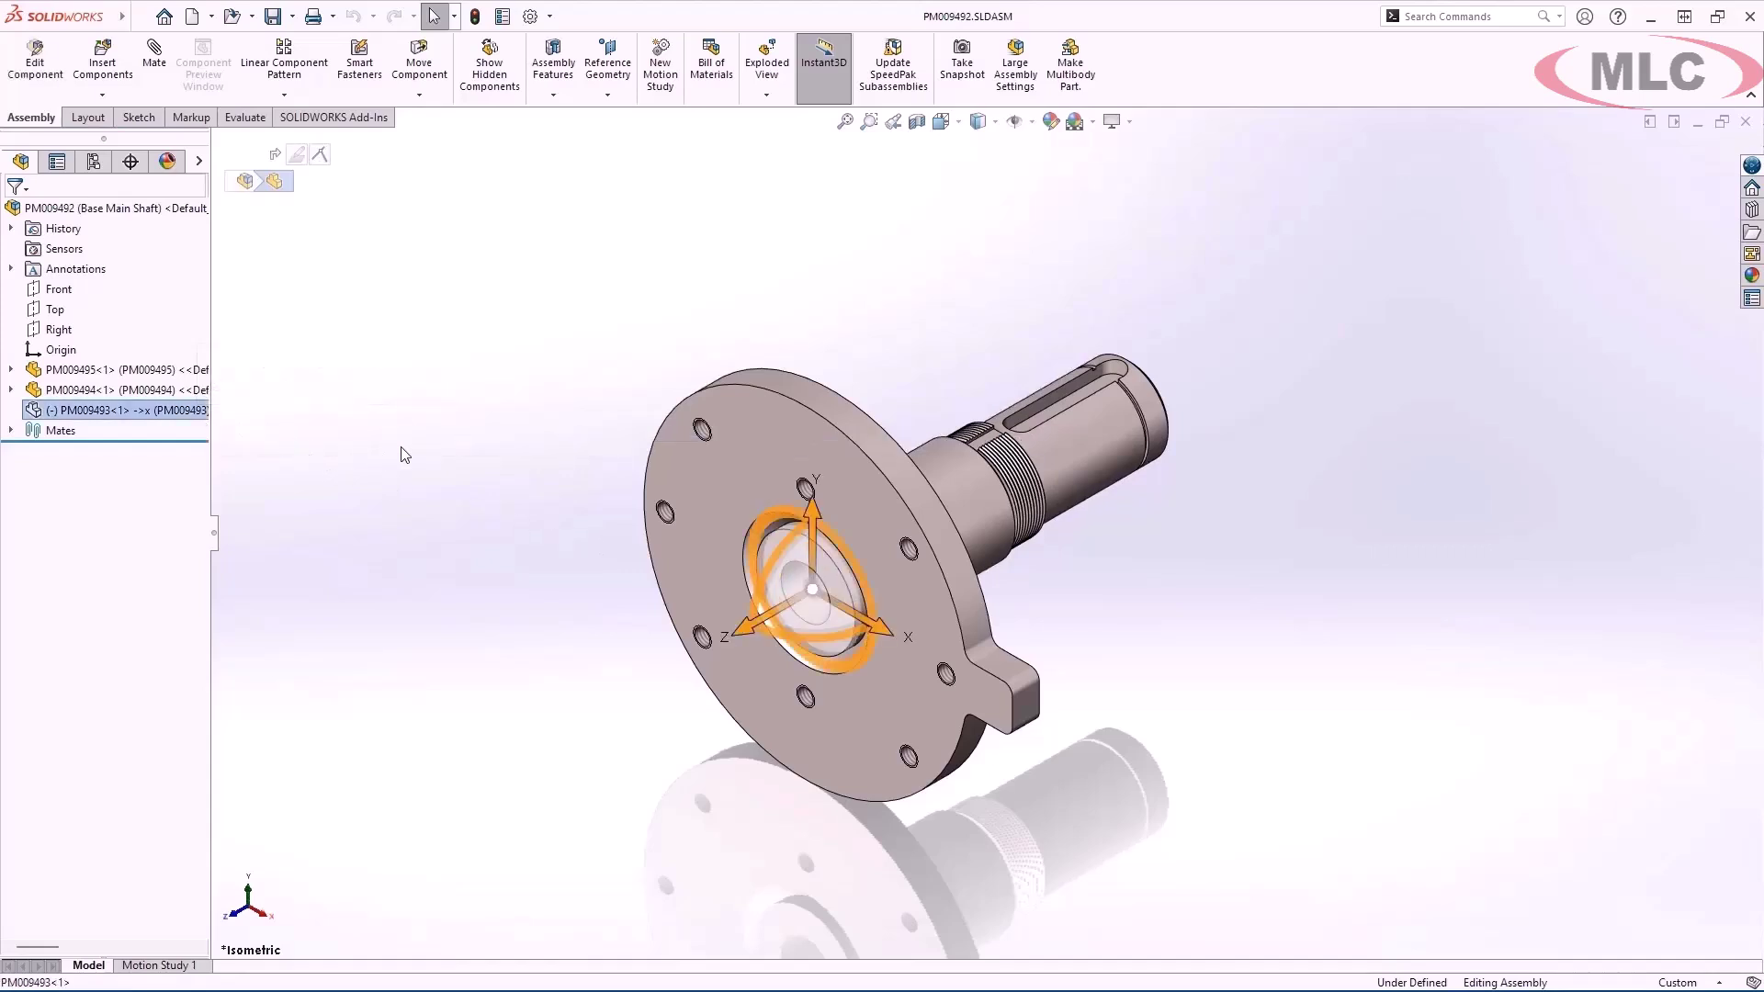
left_click(405, 455)
left_click(1064, 85)
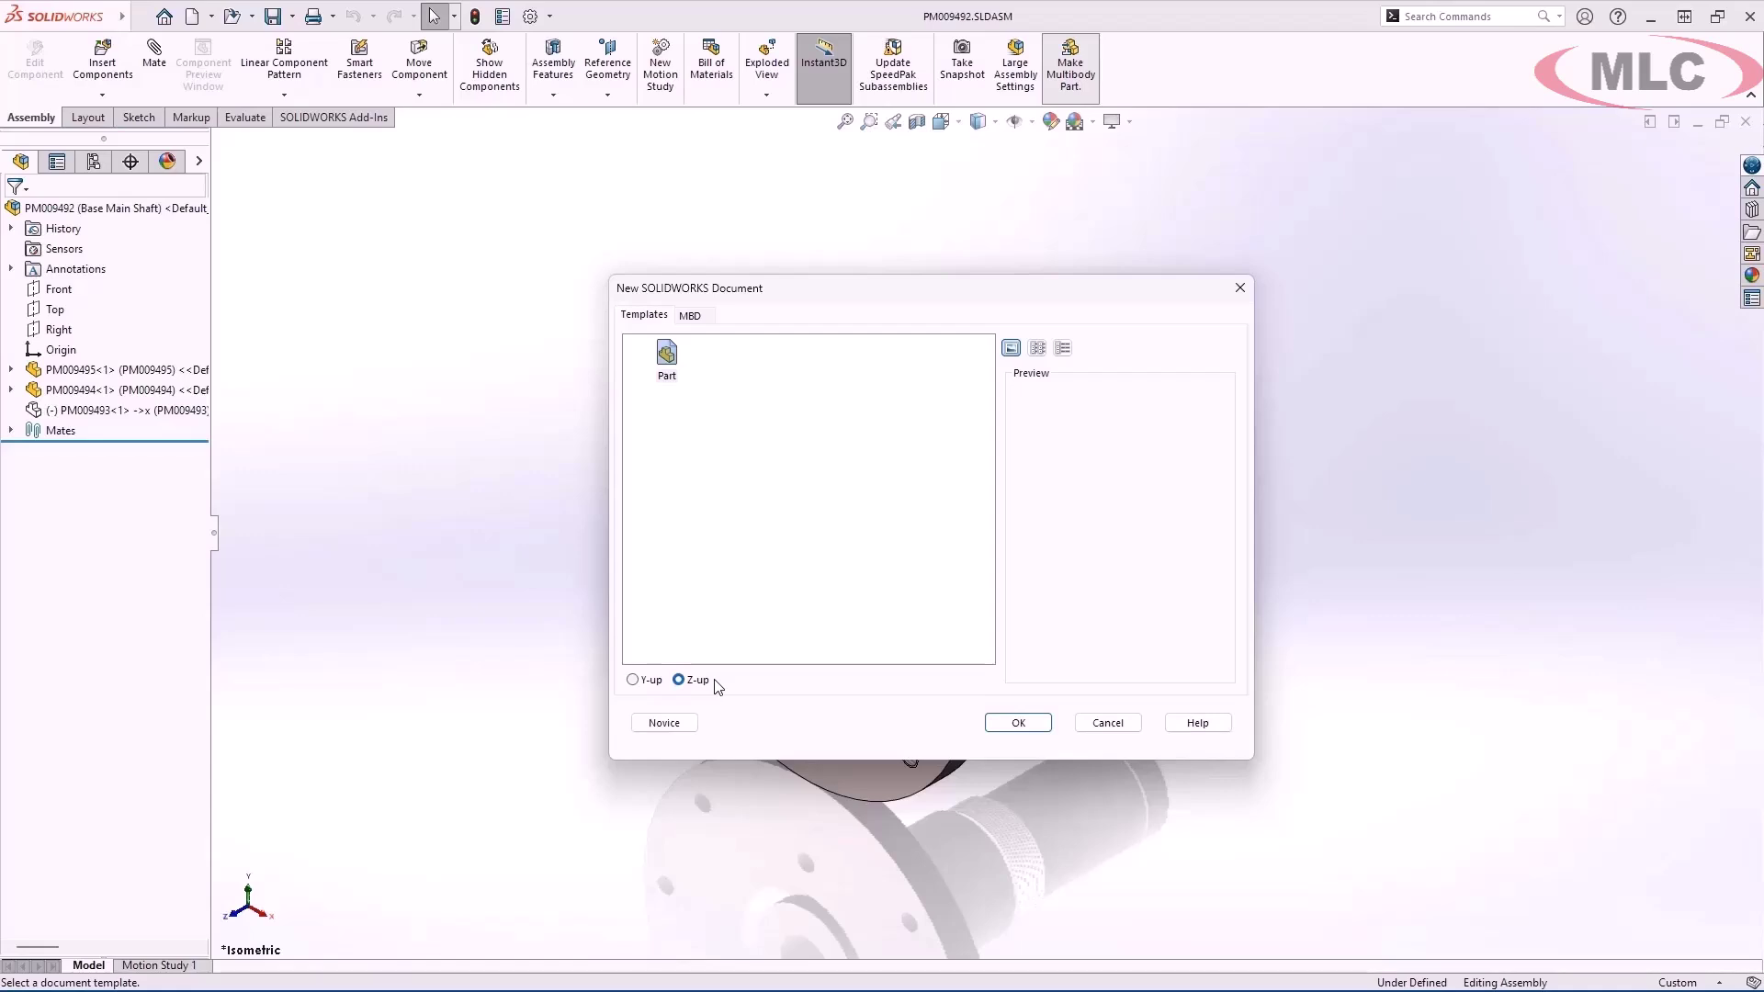
left_click(1018, 723)
Chamfer the upper edges of all the bolt holes on the flange face by 1 mm at 45 degrees
key("s")
left_click(1293, 736)
left_click(1312, 786)
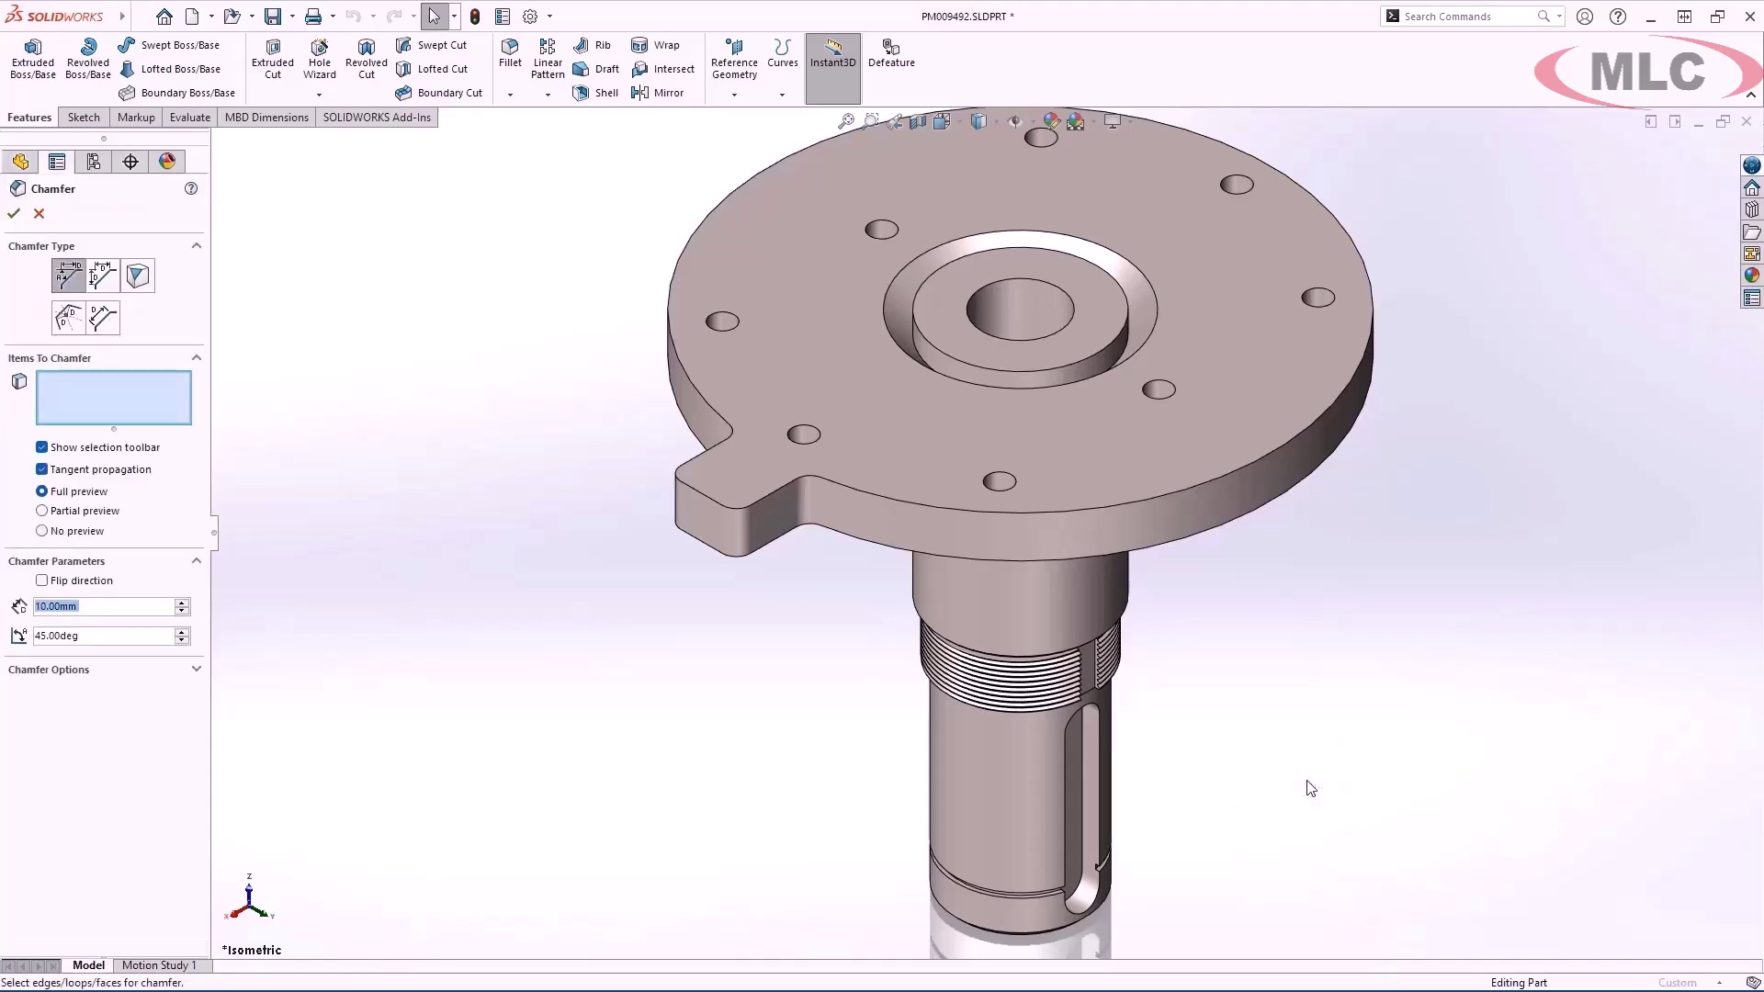
type("1")
key("Return")
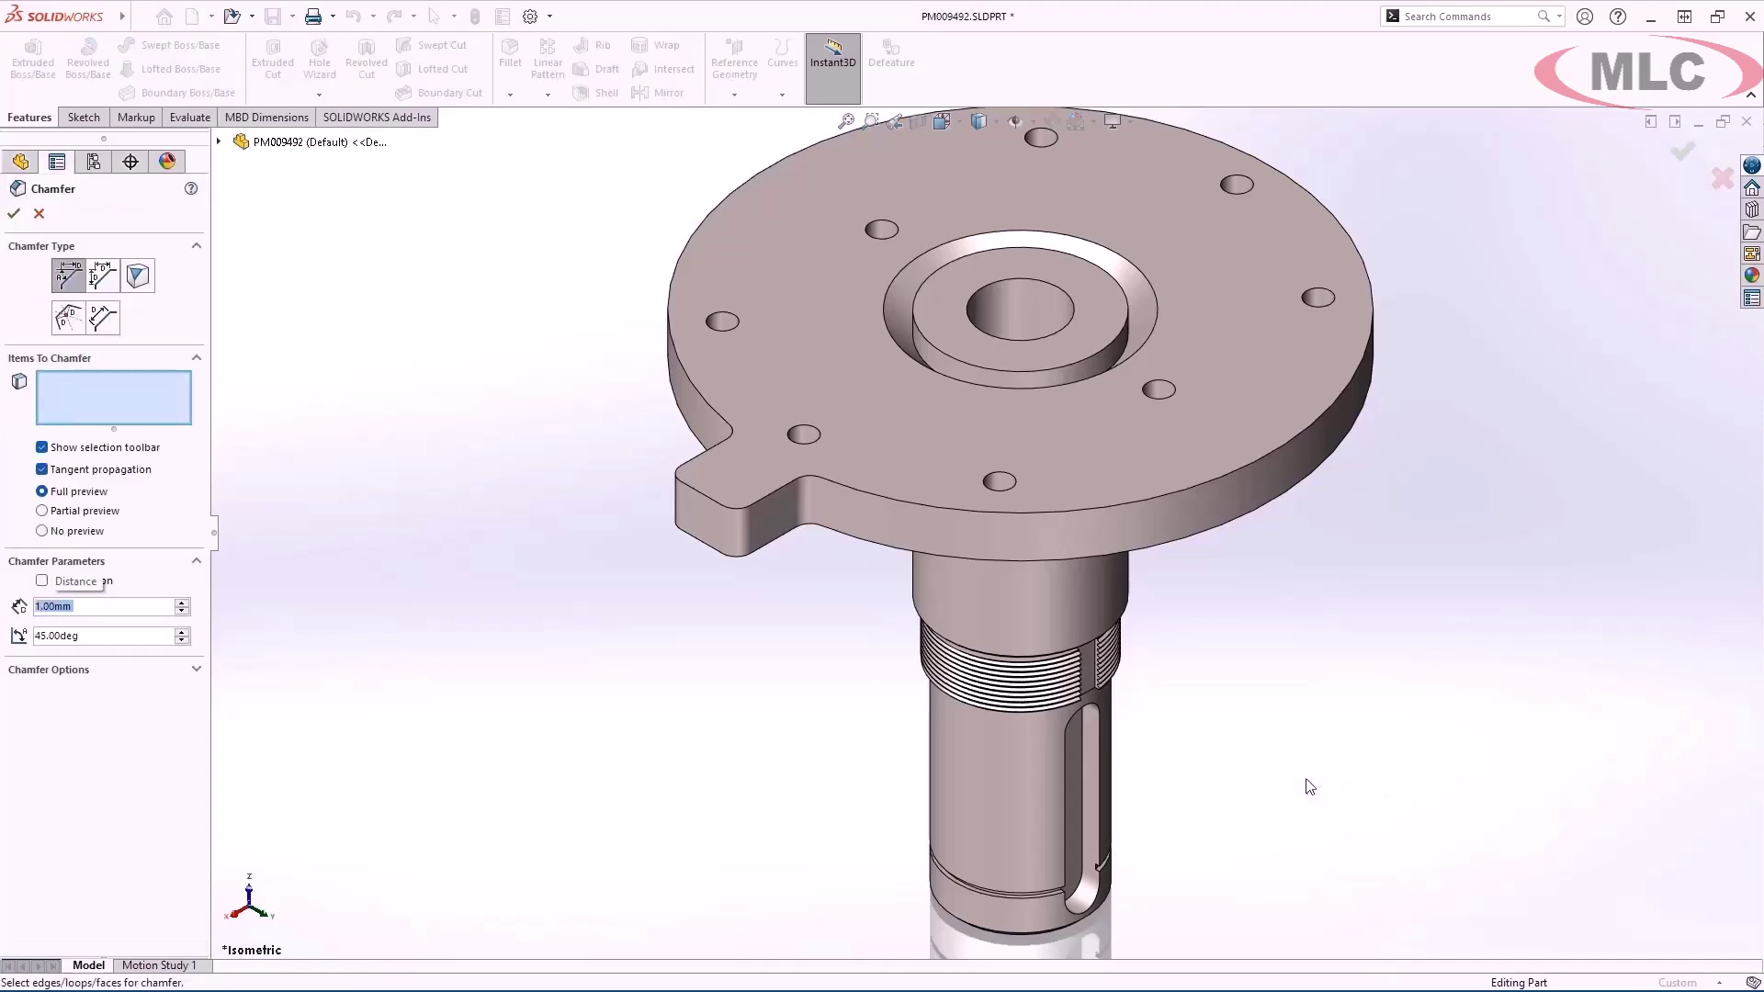
left_click(1013, 476)
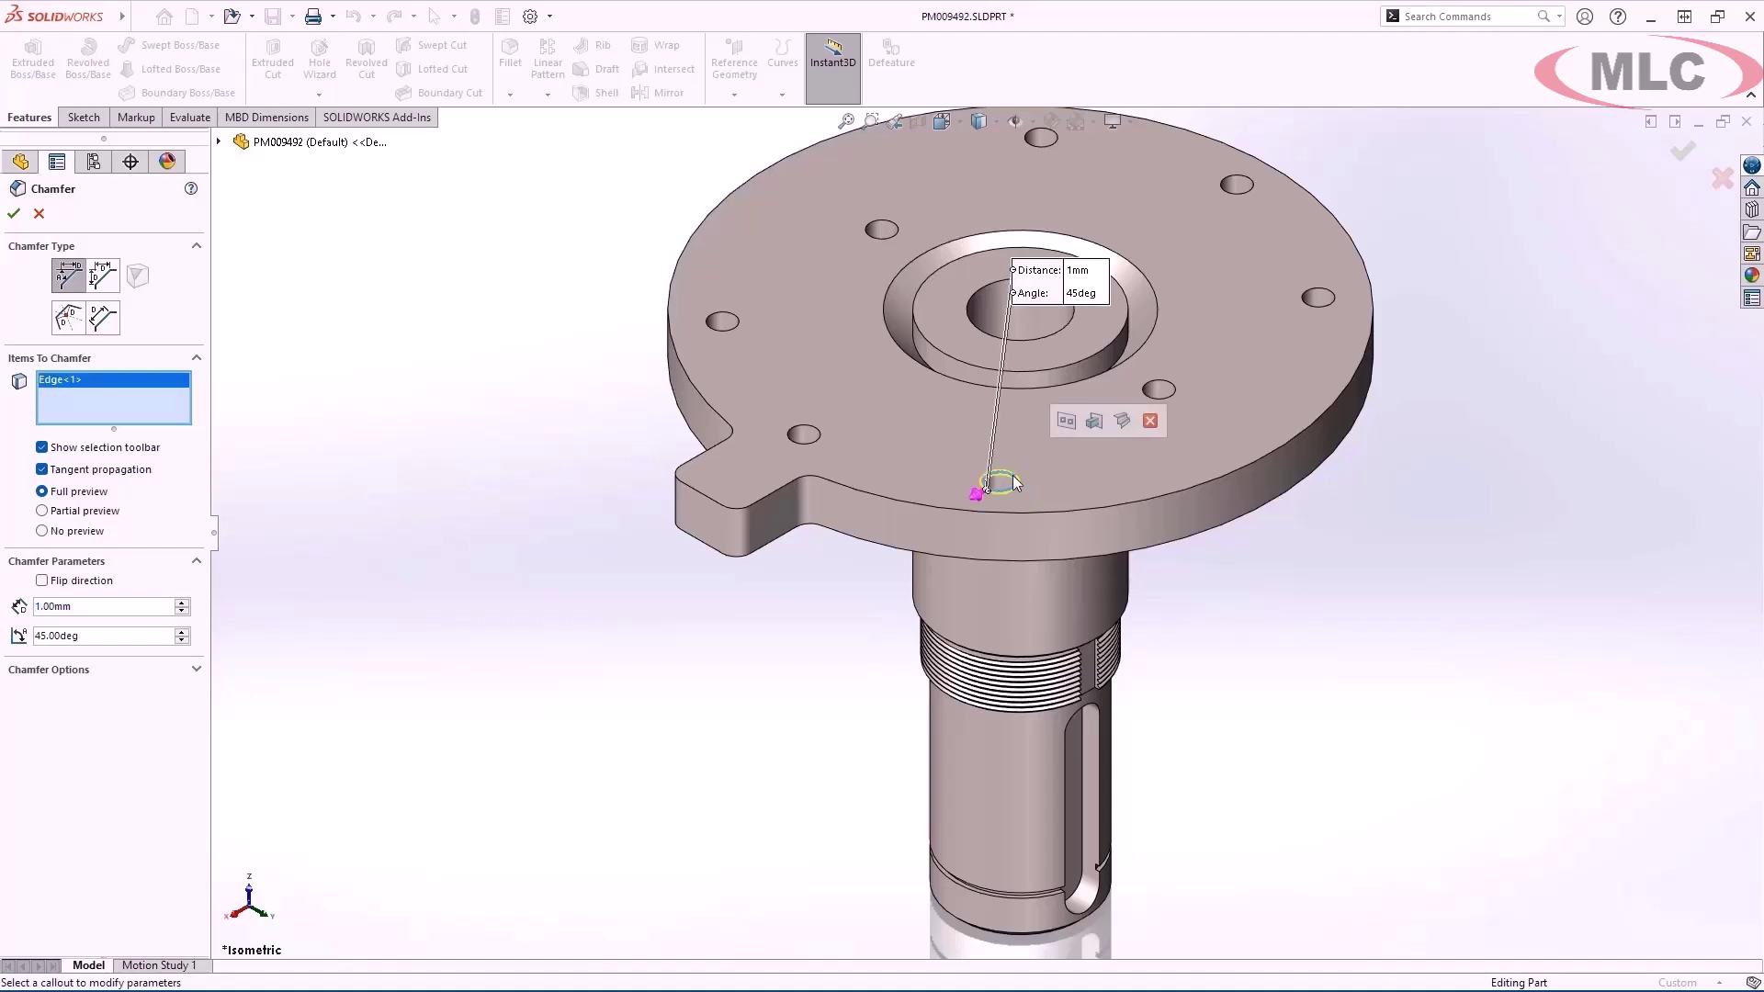
left_click(1066, 423)
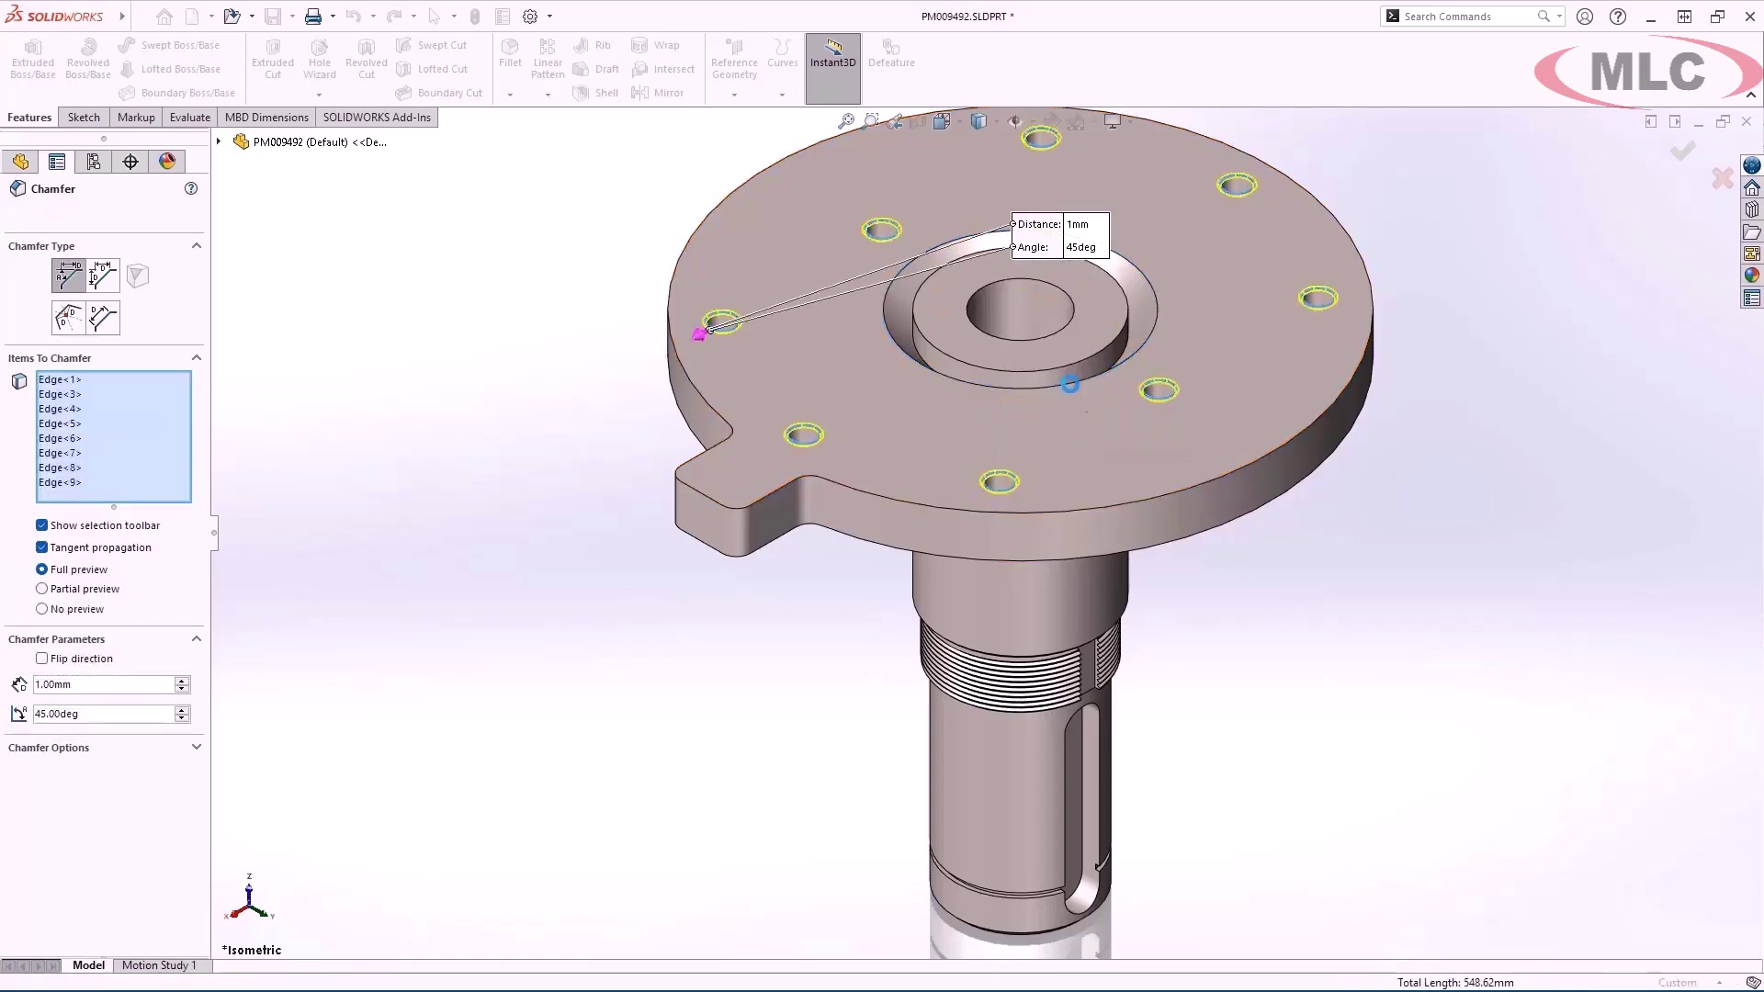
right_click(1071, 384)
key("f")
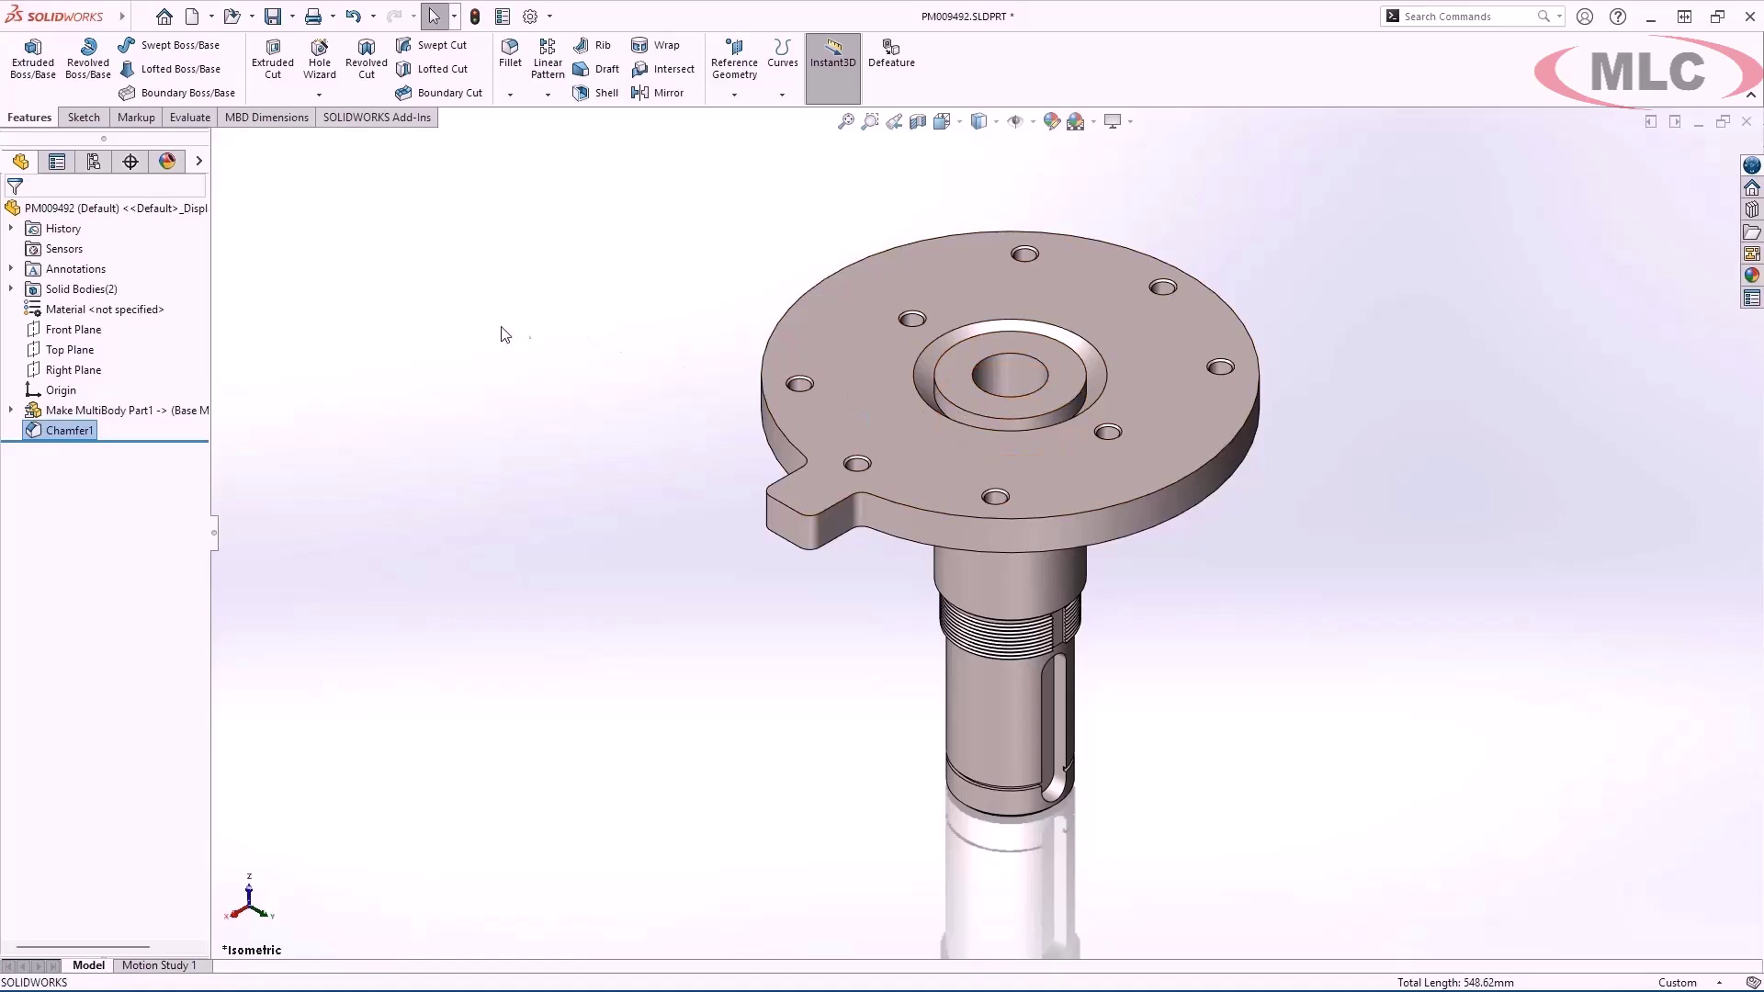
Add a groove weld bead filling the bevelled ring between the shaft end and the flange
left_click(523, 335)
type("sgroo")
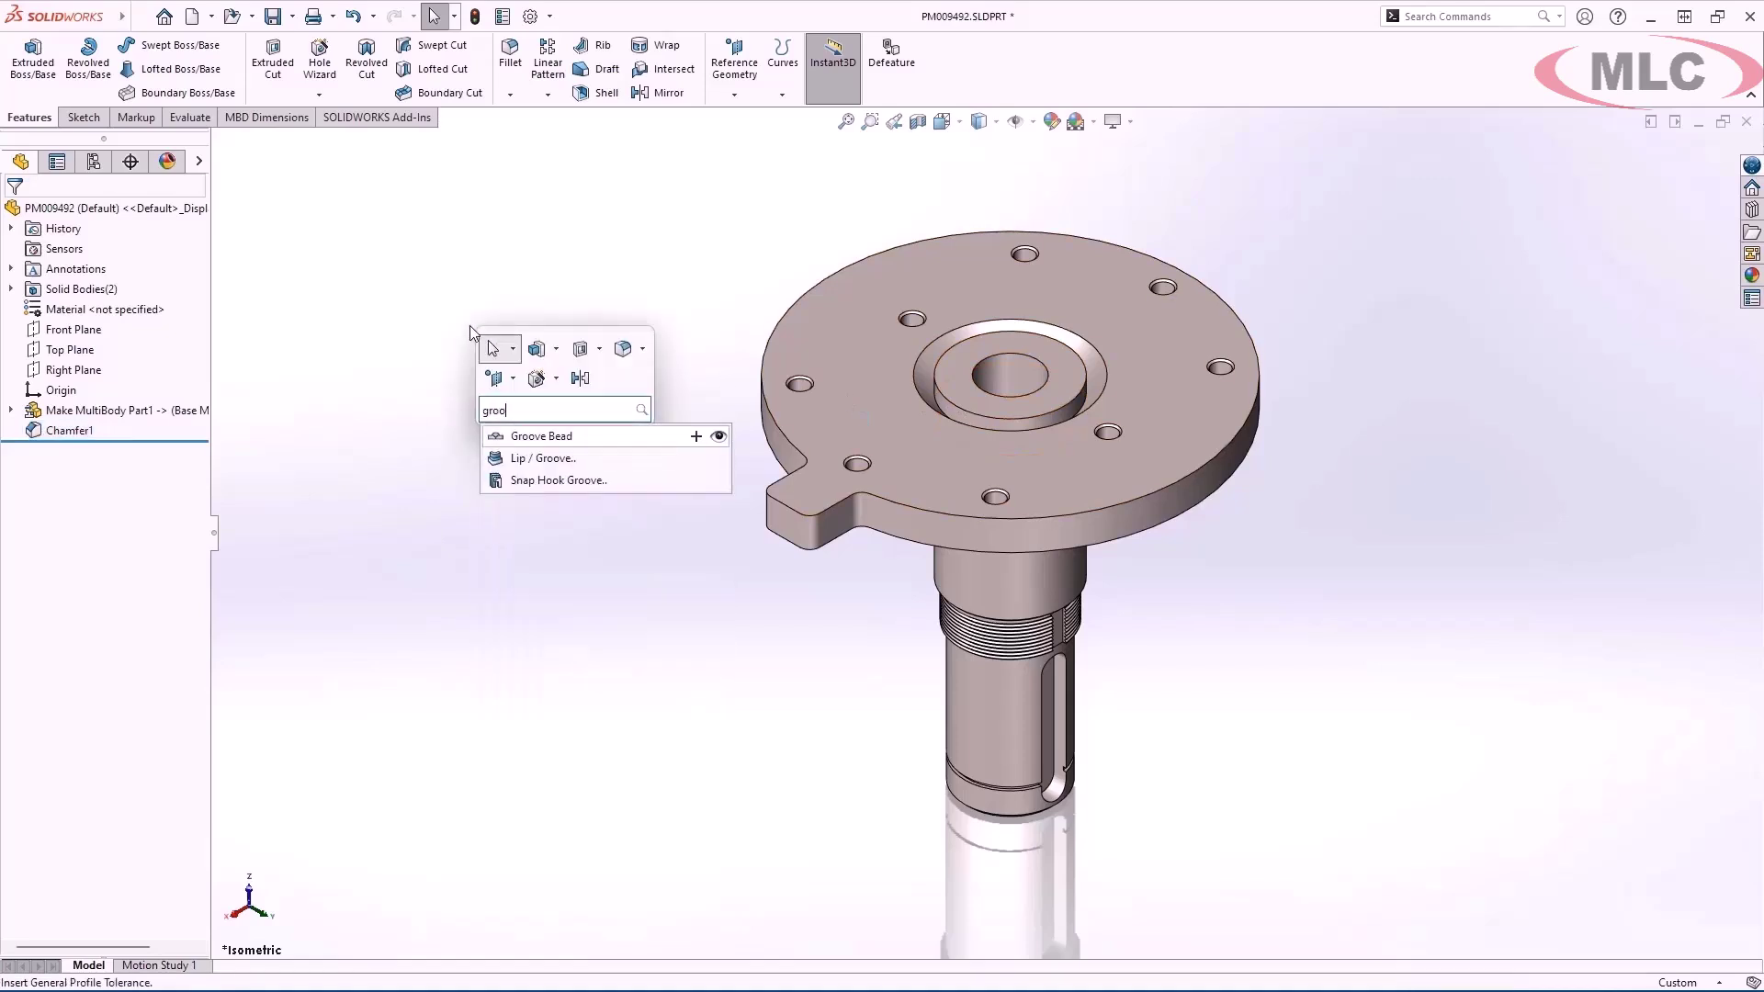
left_click(606, 437)
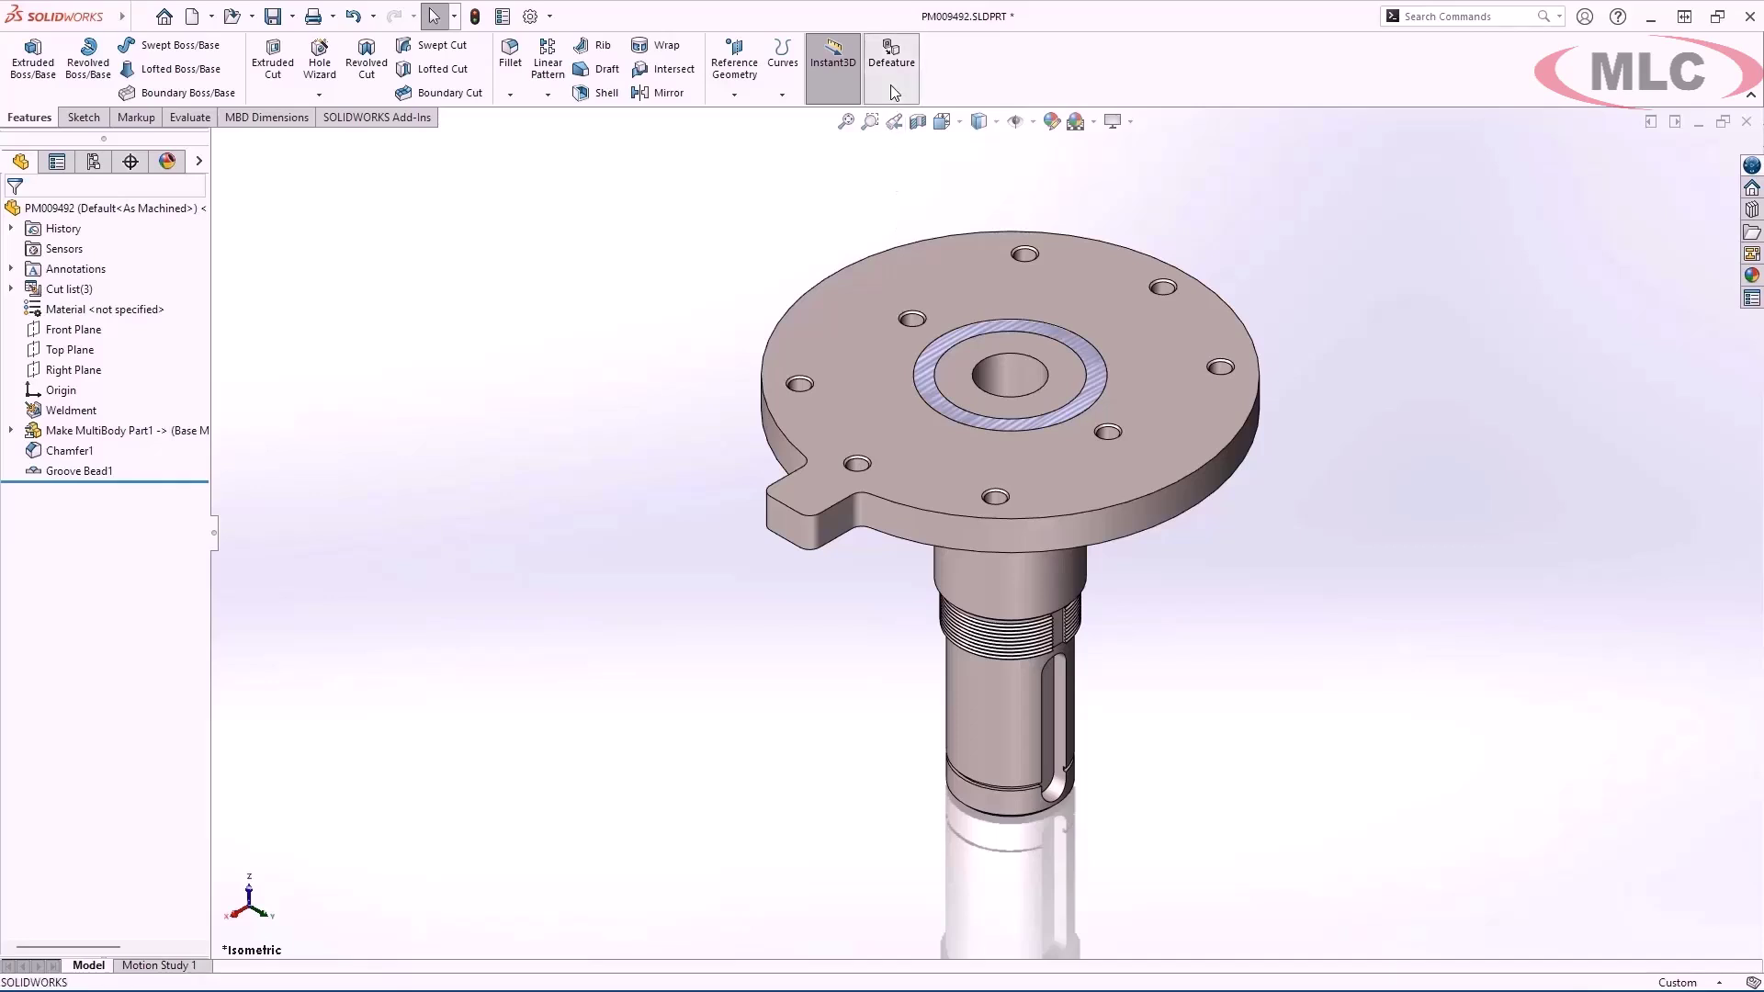
Save the part and start a Silhouette Defeature with one group containing the flange and shaft bodies
left_click(891, 65)
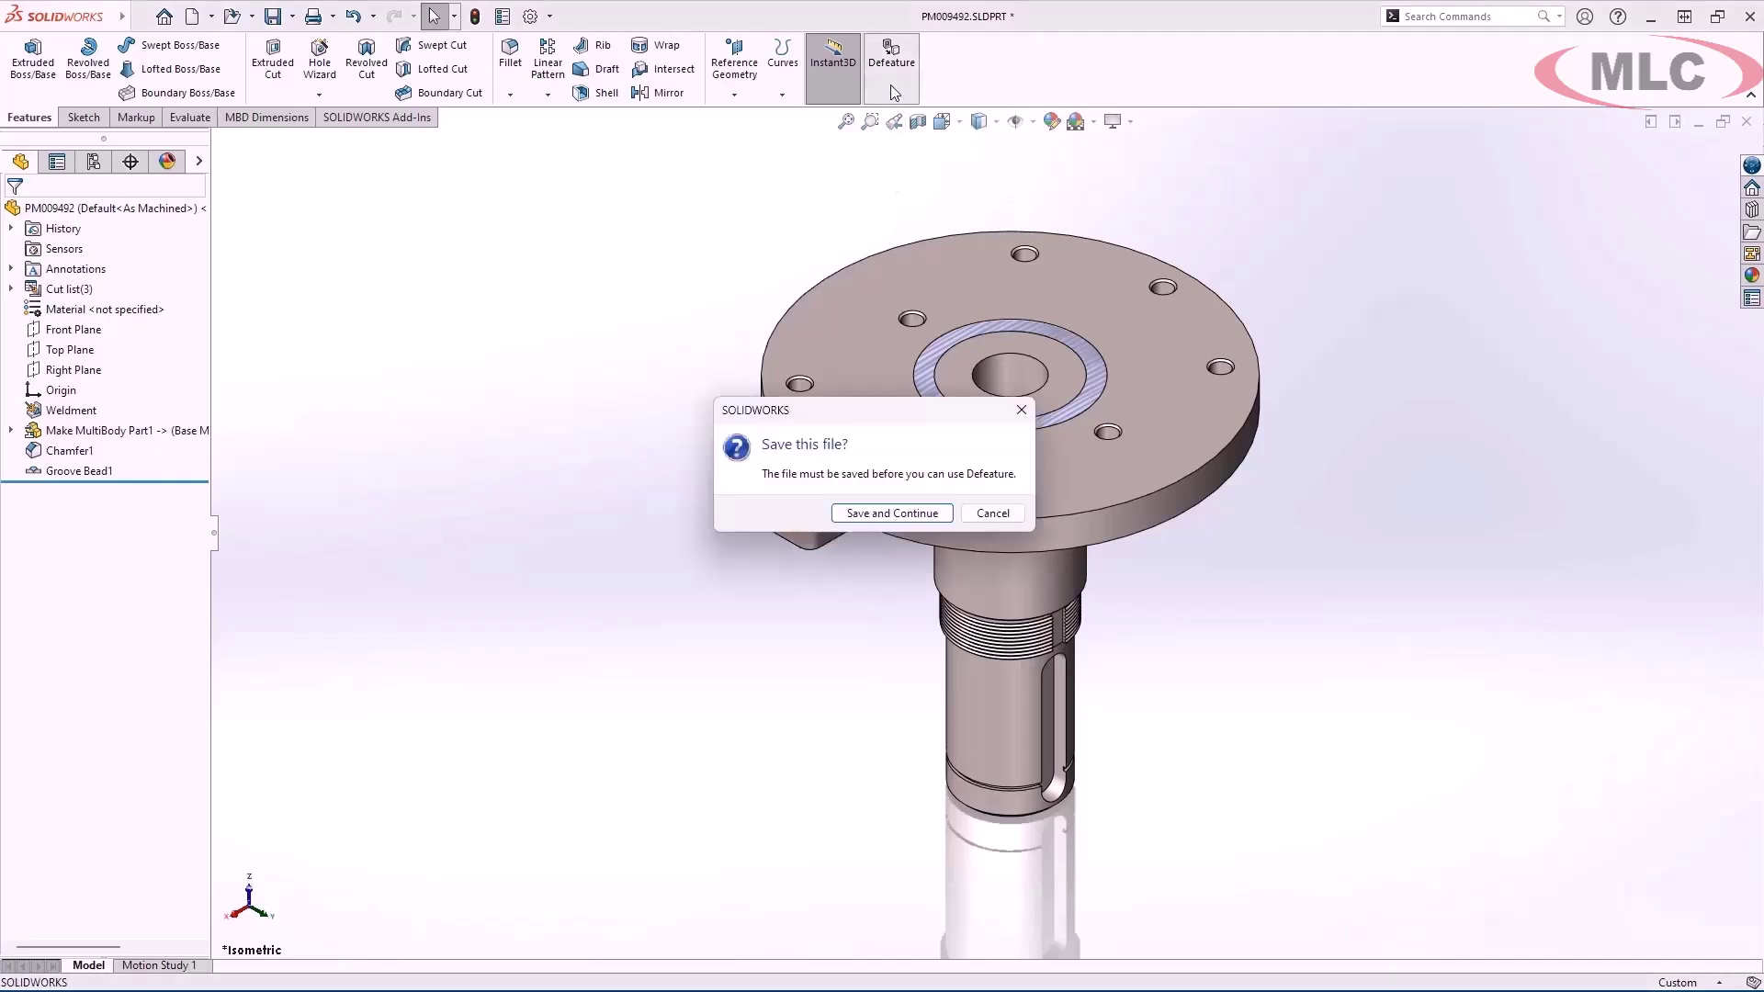
left_click(921, 515)
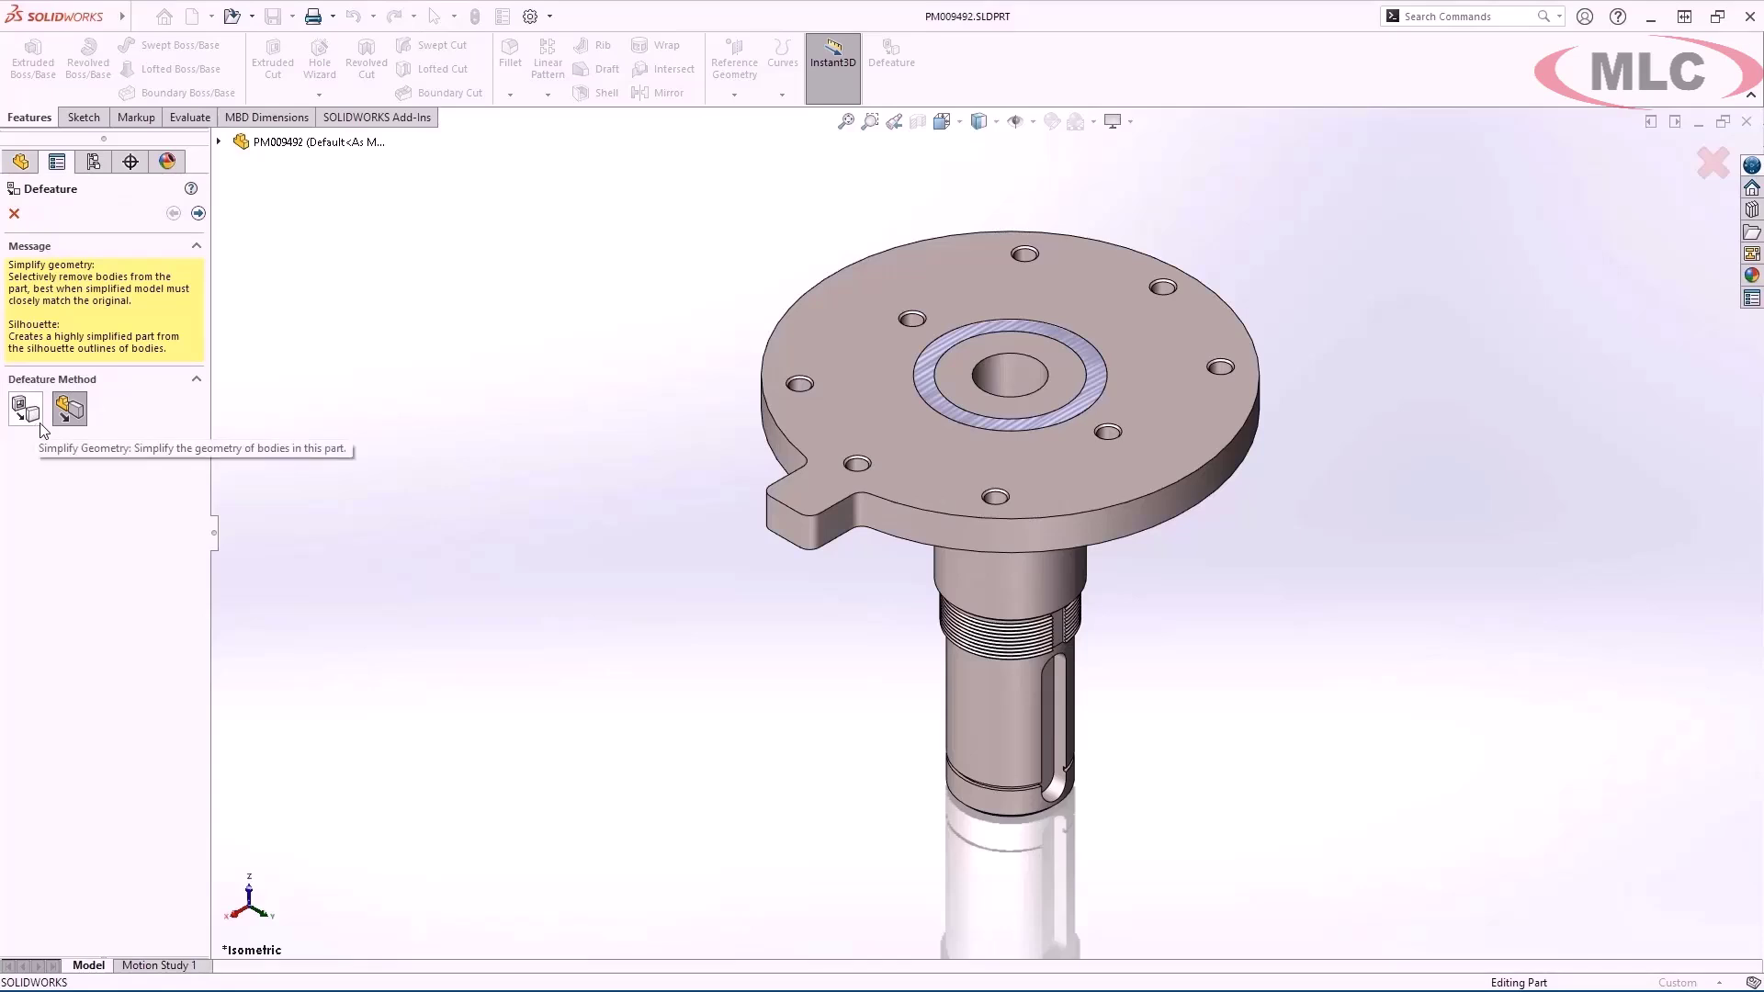
left_click(198, 214)
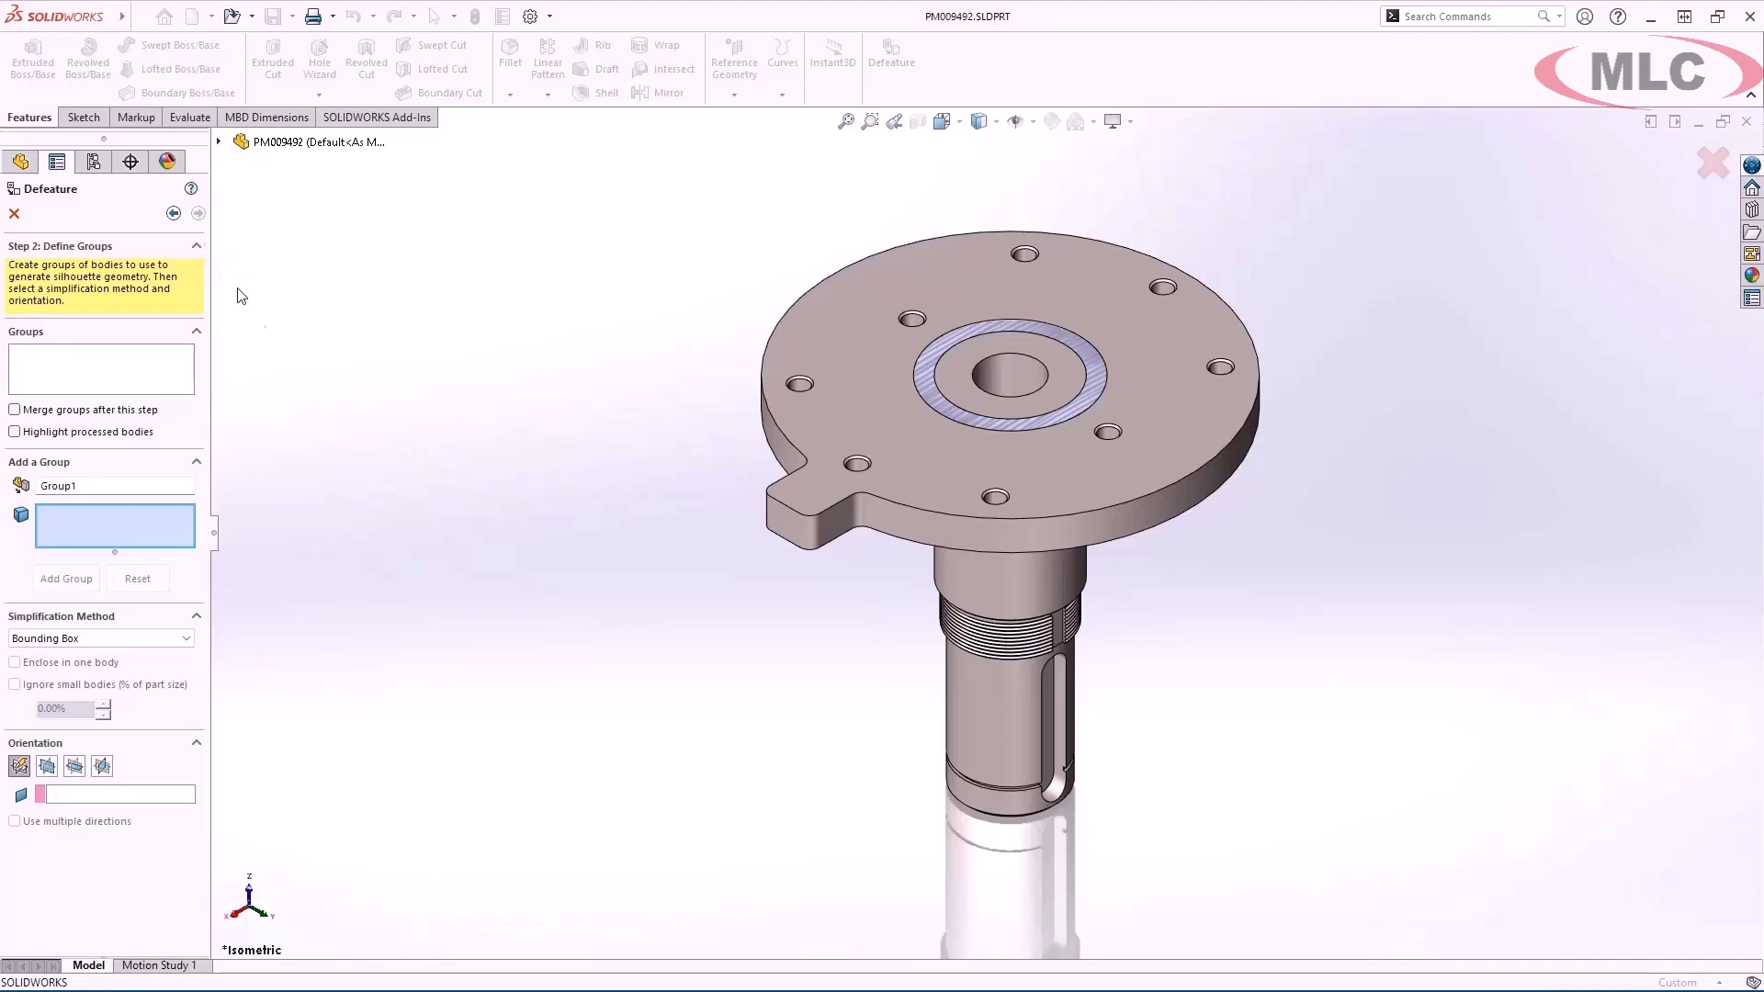
left_click(819, 349)
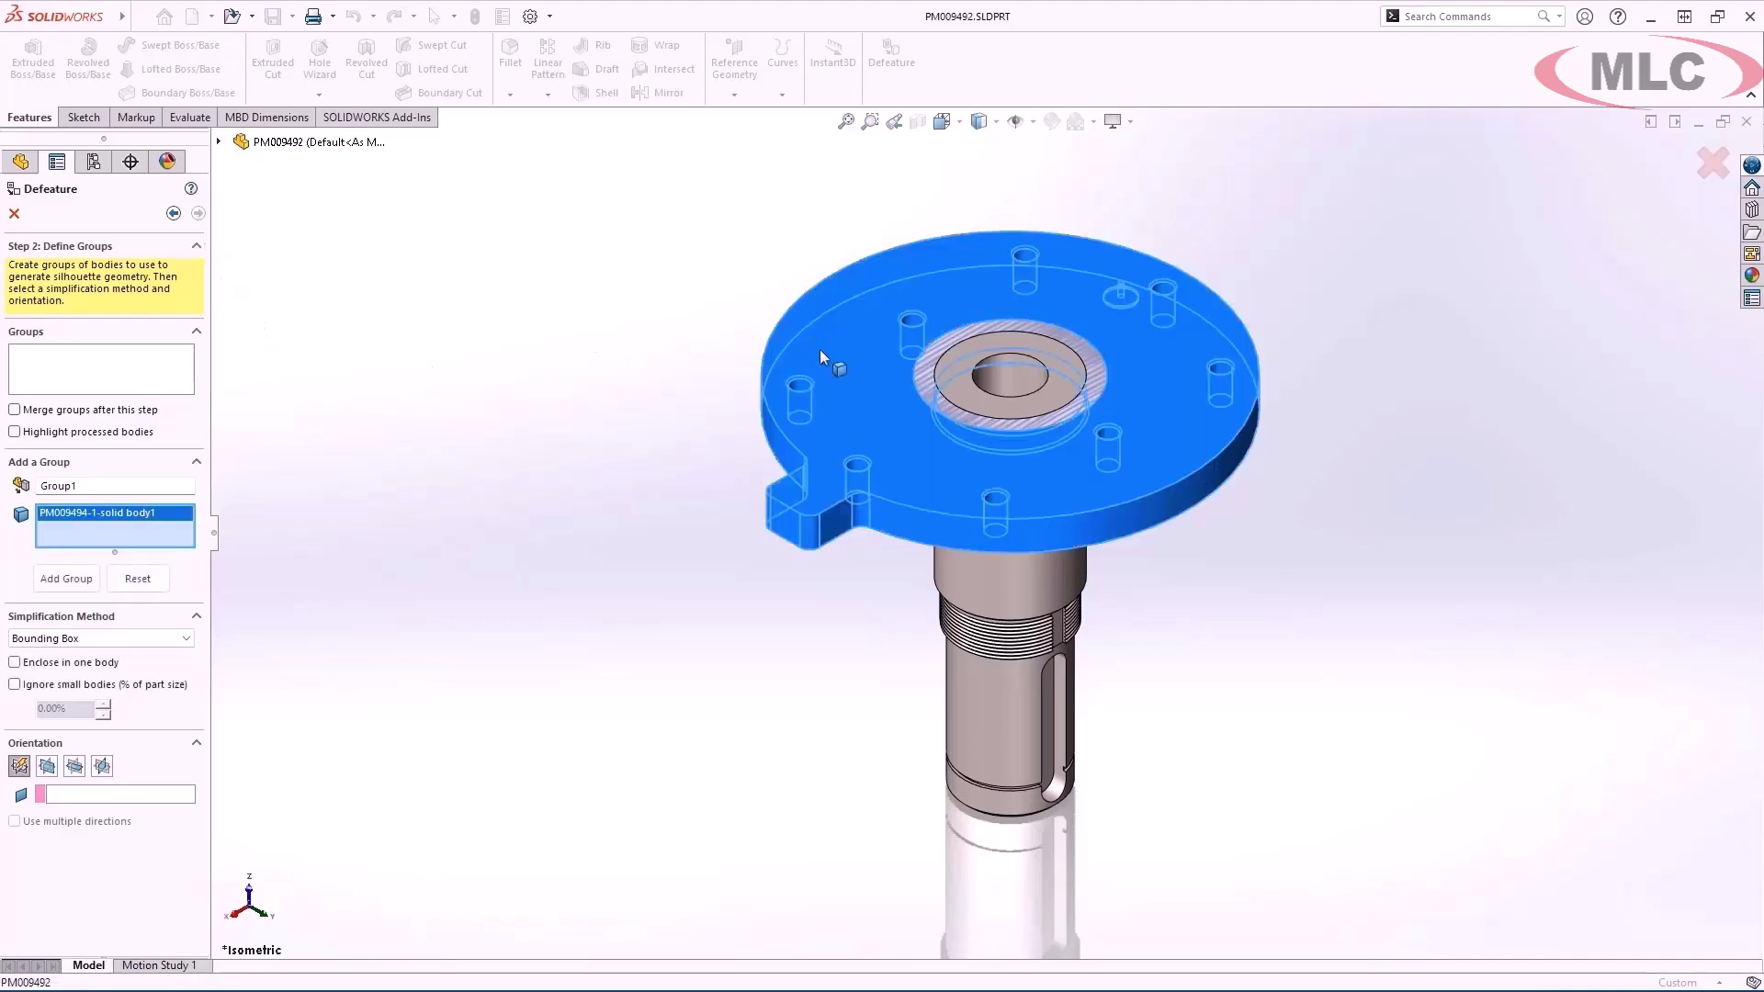
left_click(946, 577)
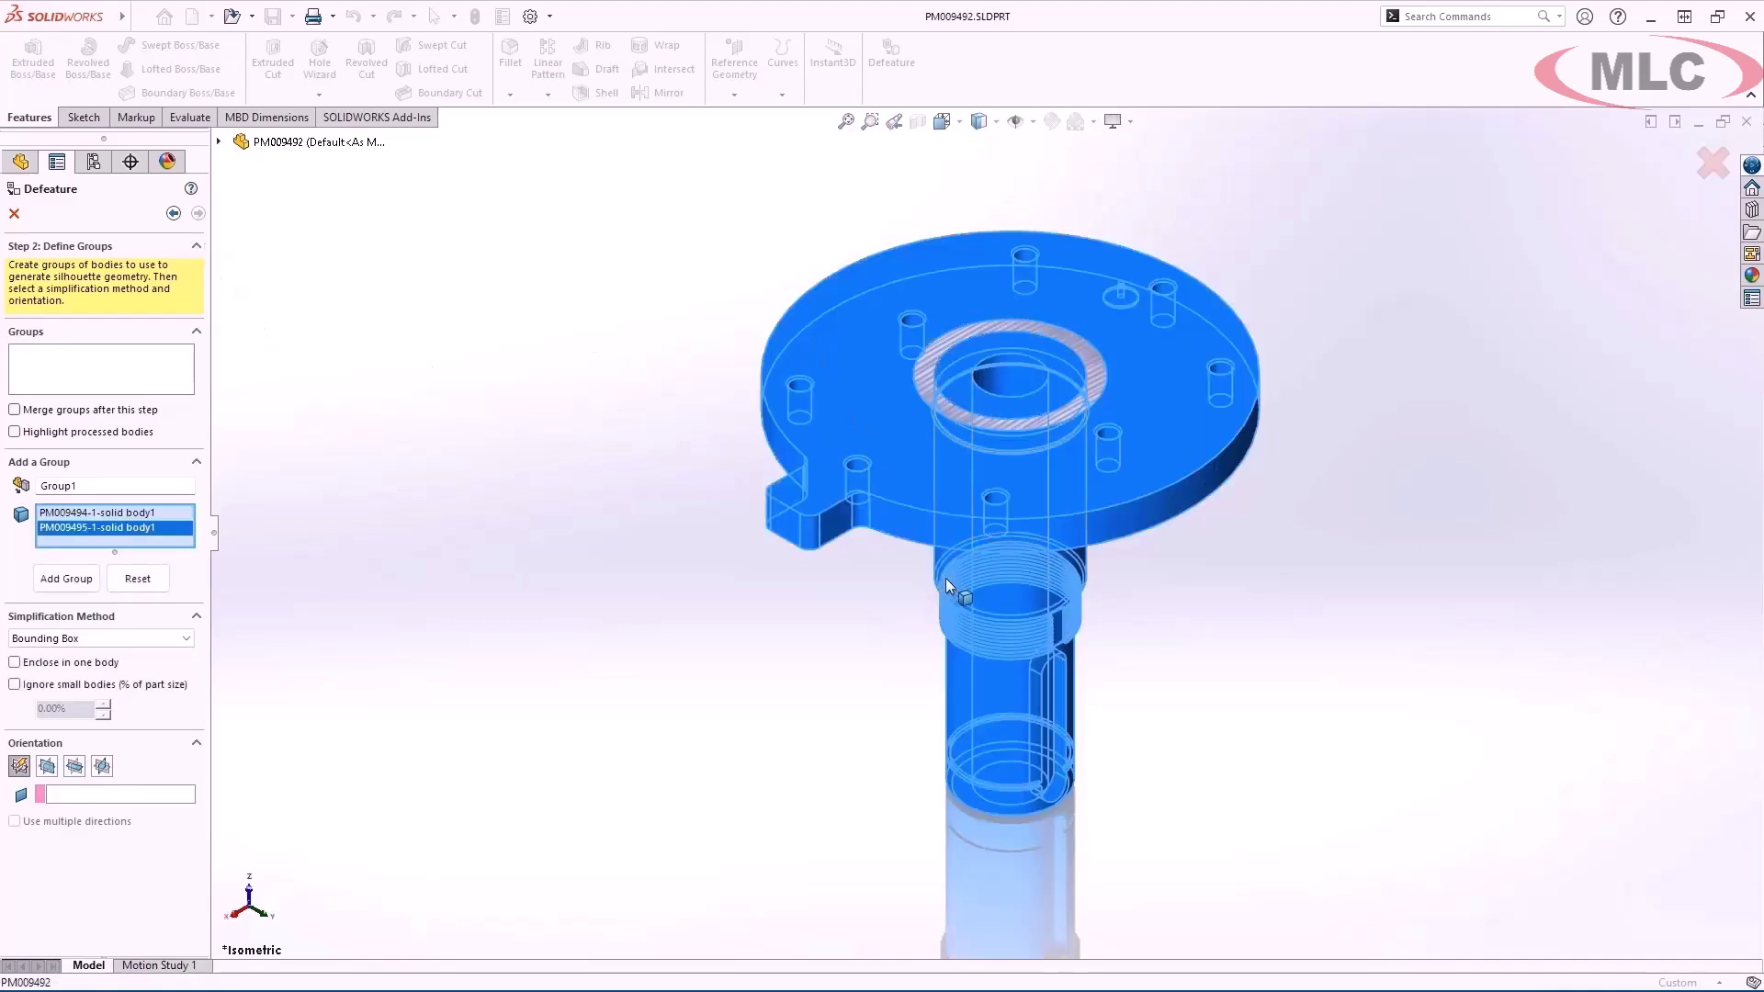
left_click(66, 579)
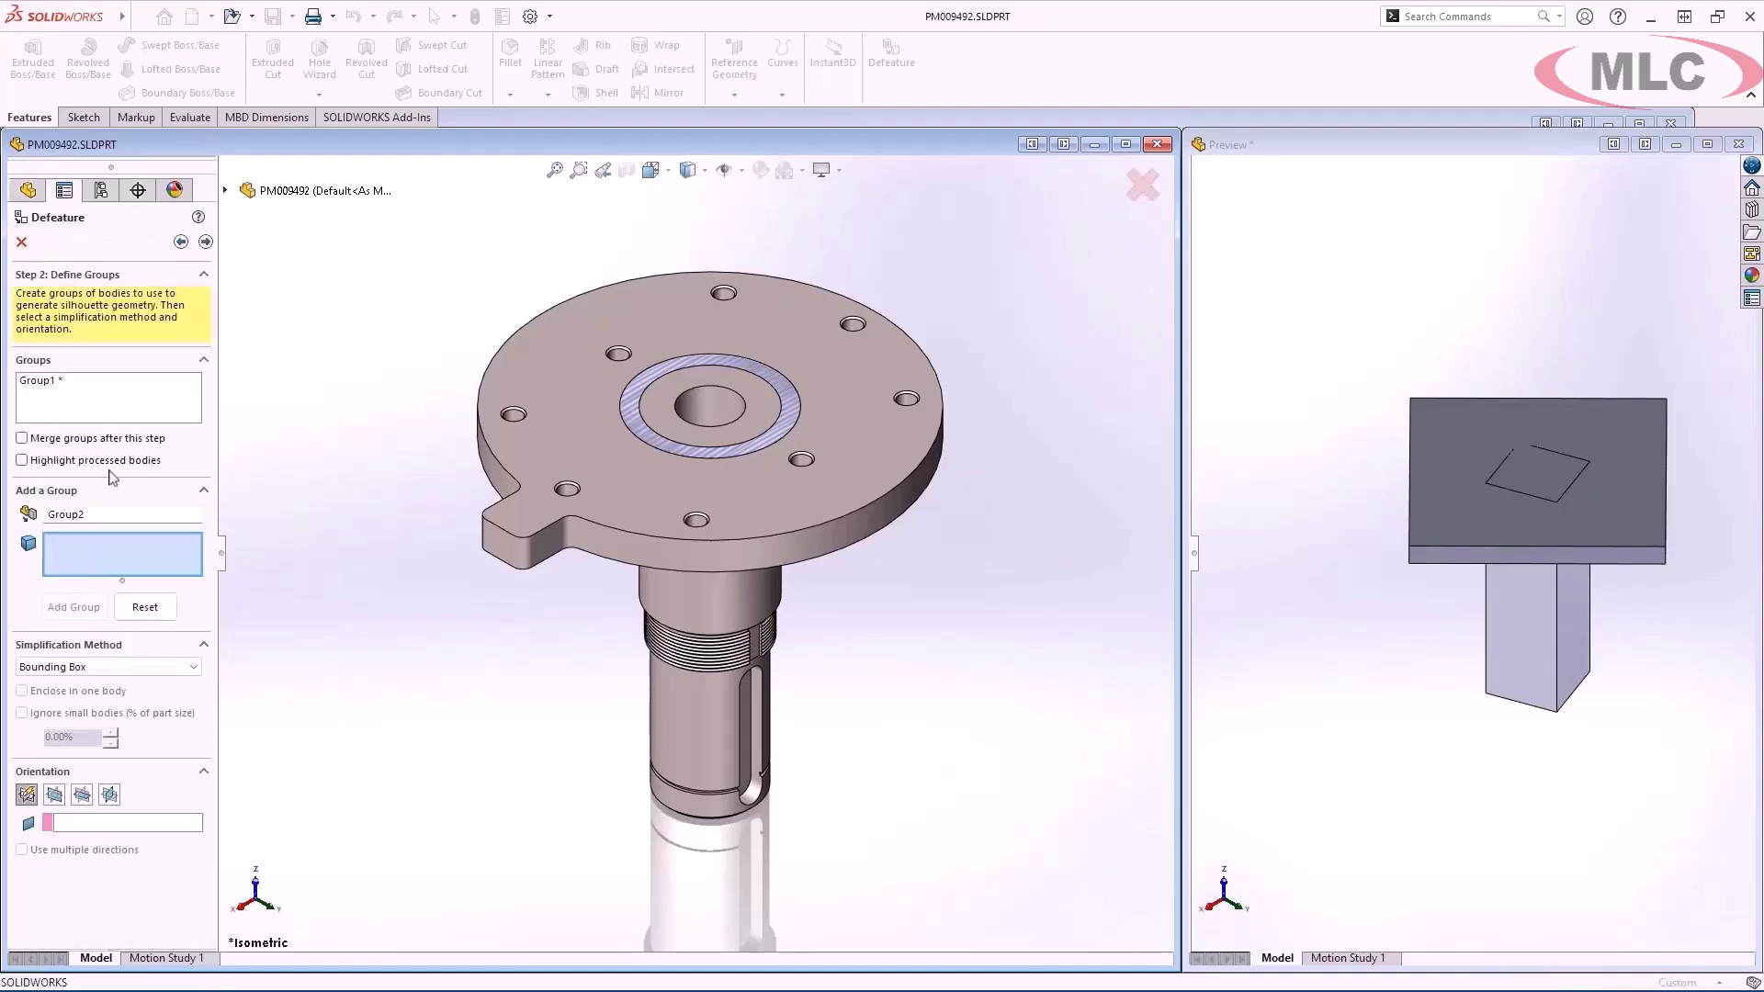
Set the group's simplification method to Tight Fit Outline with internal loops kept
left_click(136, 381)
left_click(189, 667)
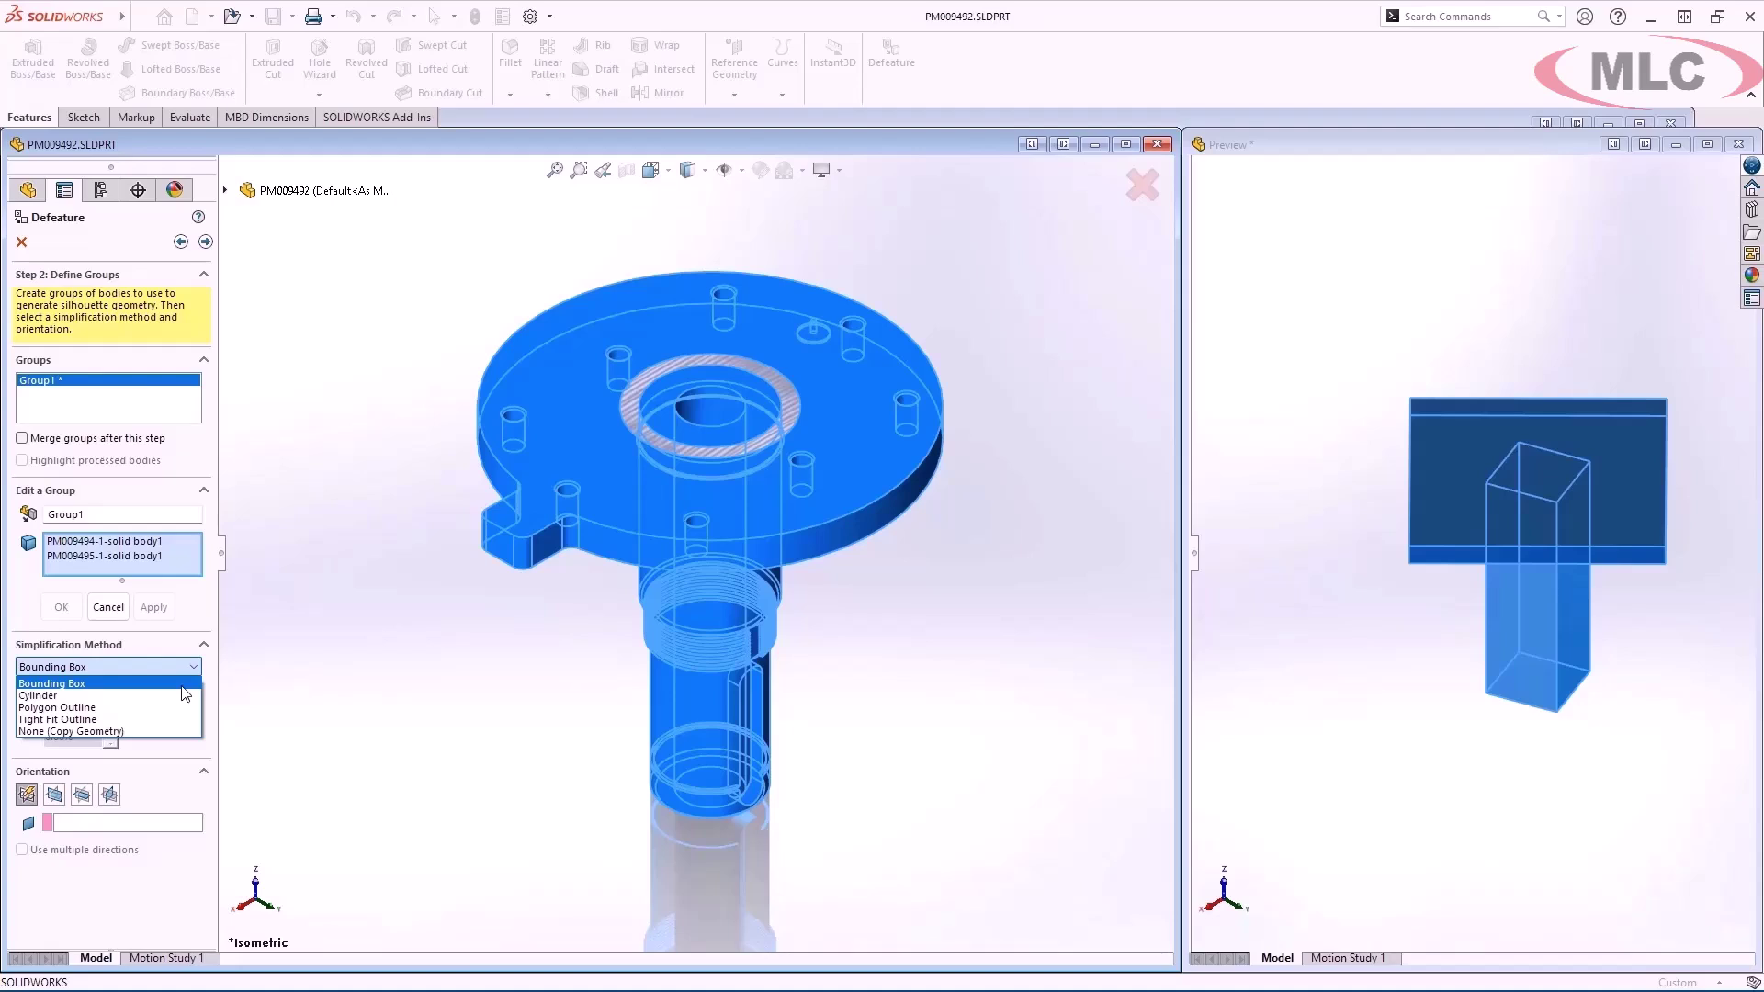
left_click(110, 720)
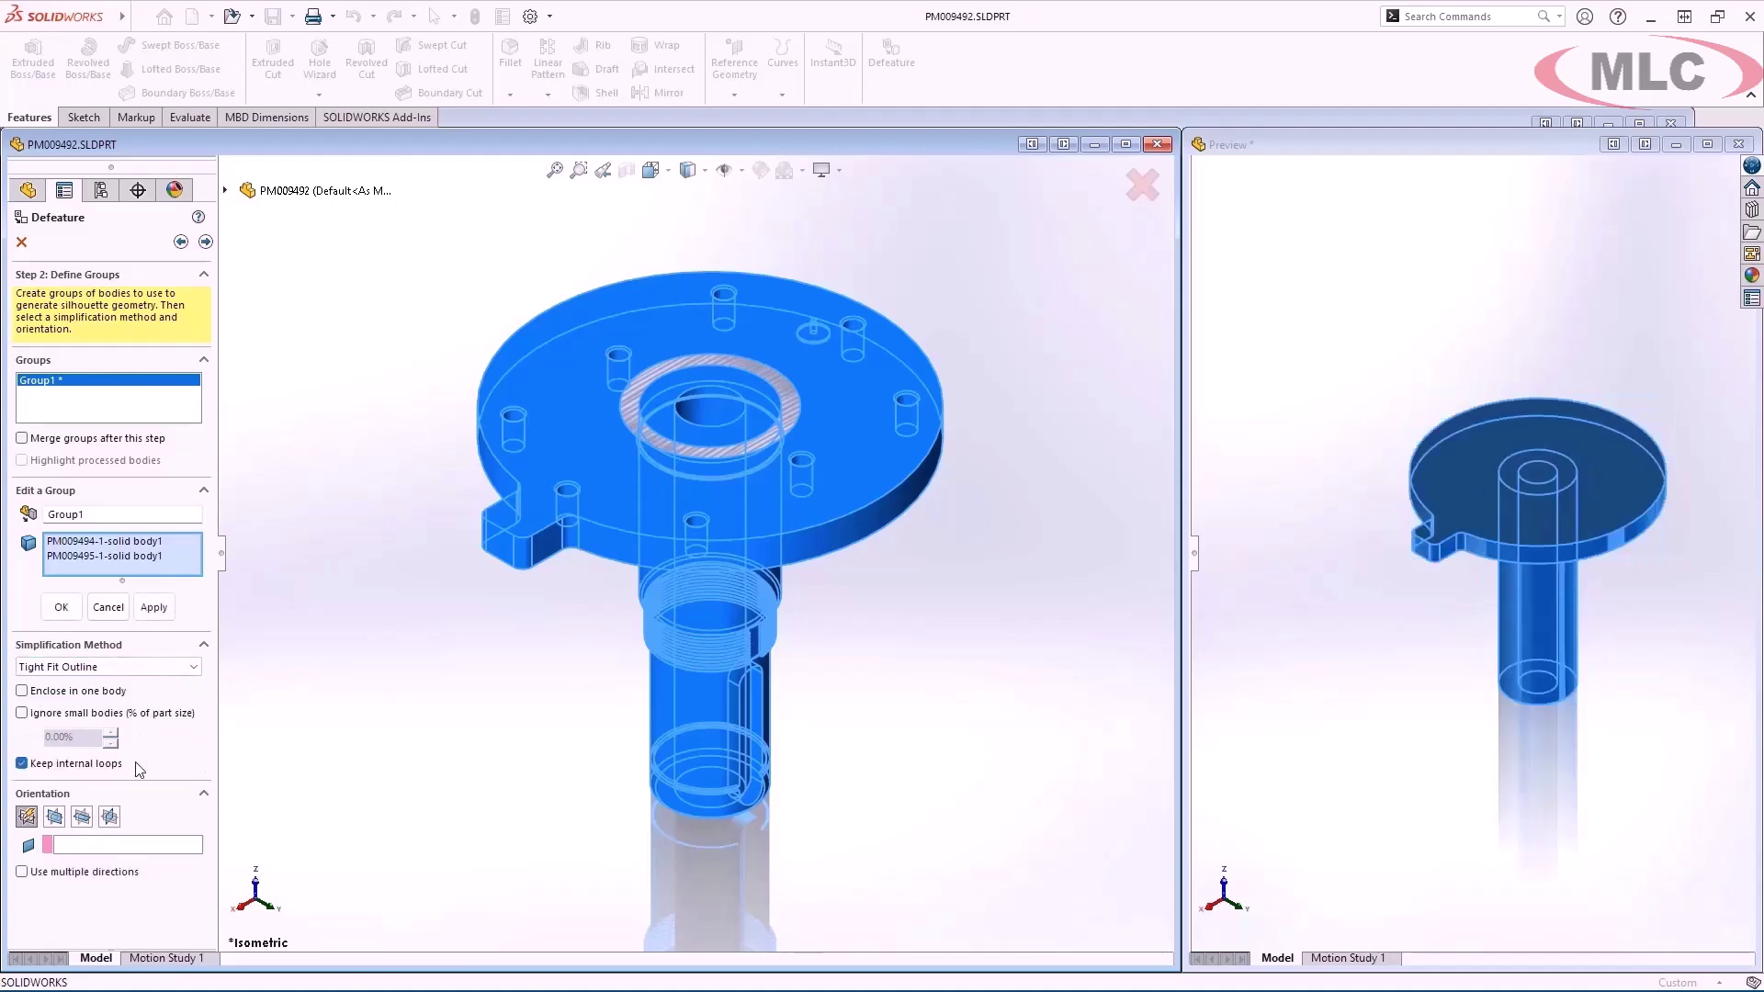
left_click(153, 607)
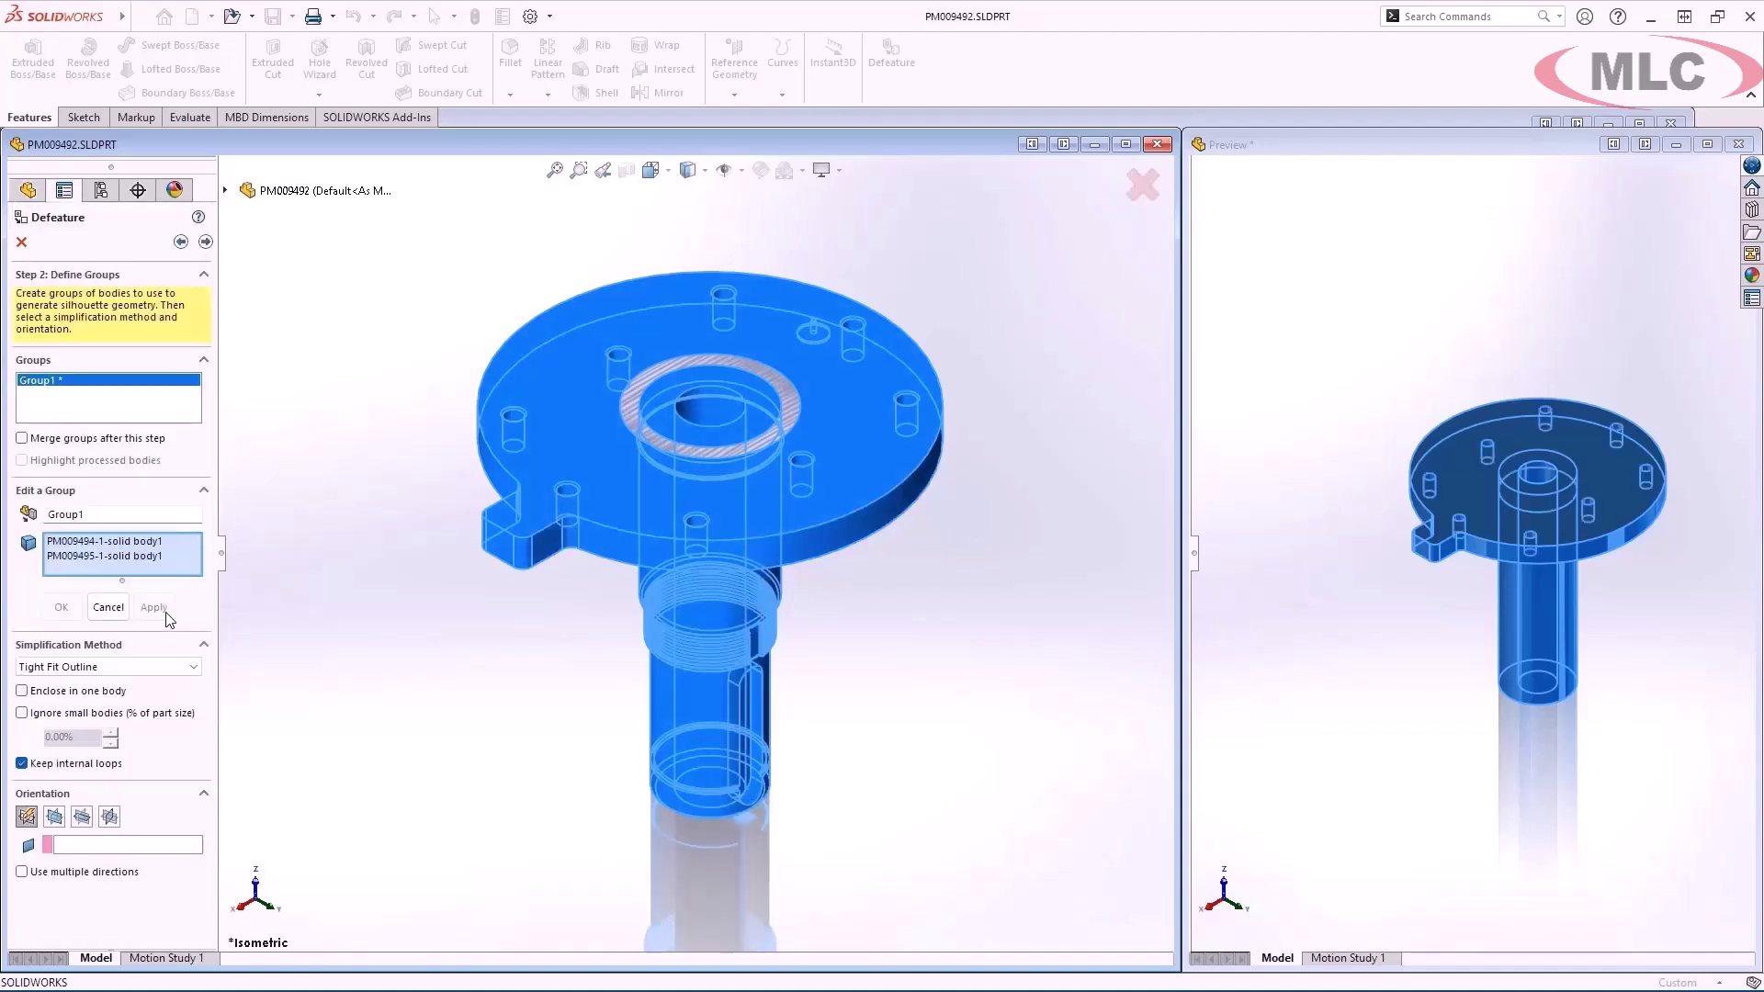
Complete the Defeature by storing the simplified model as a new configuration
left_click(210, 245)
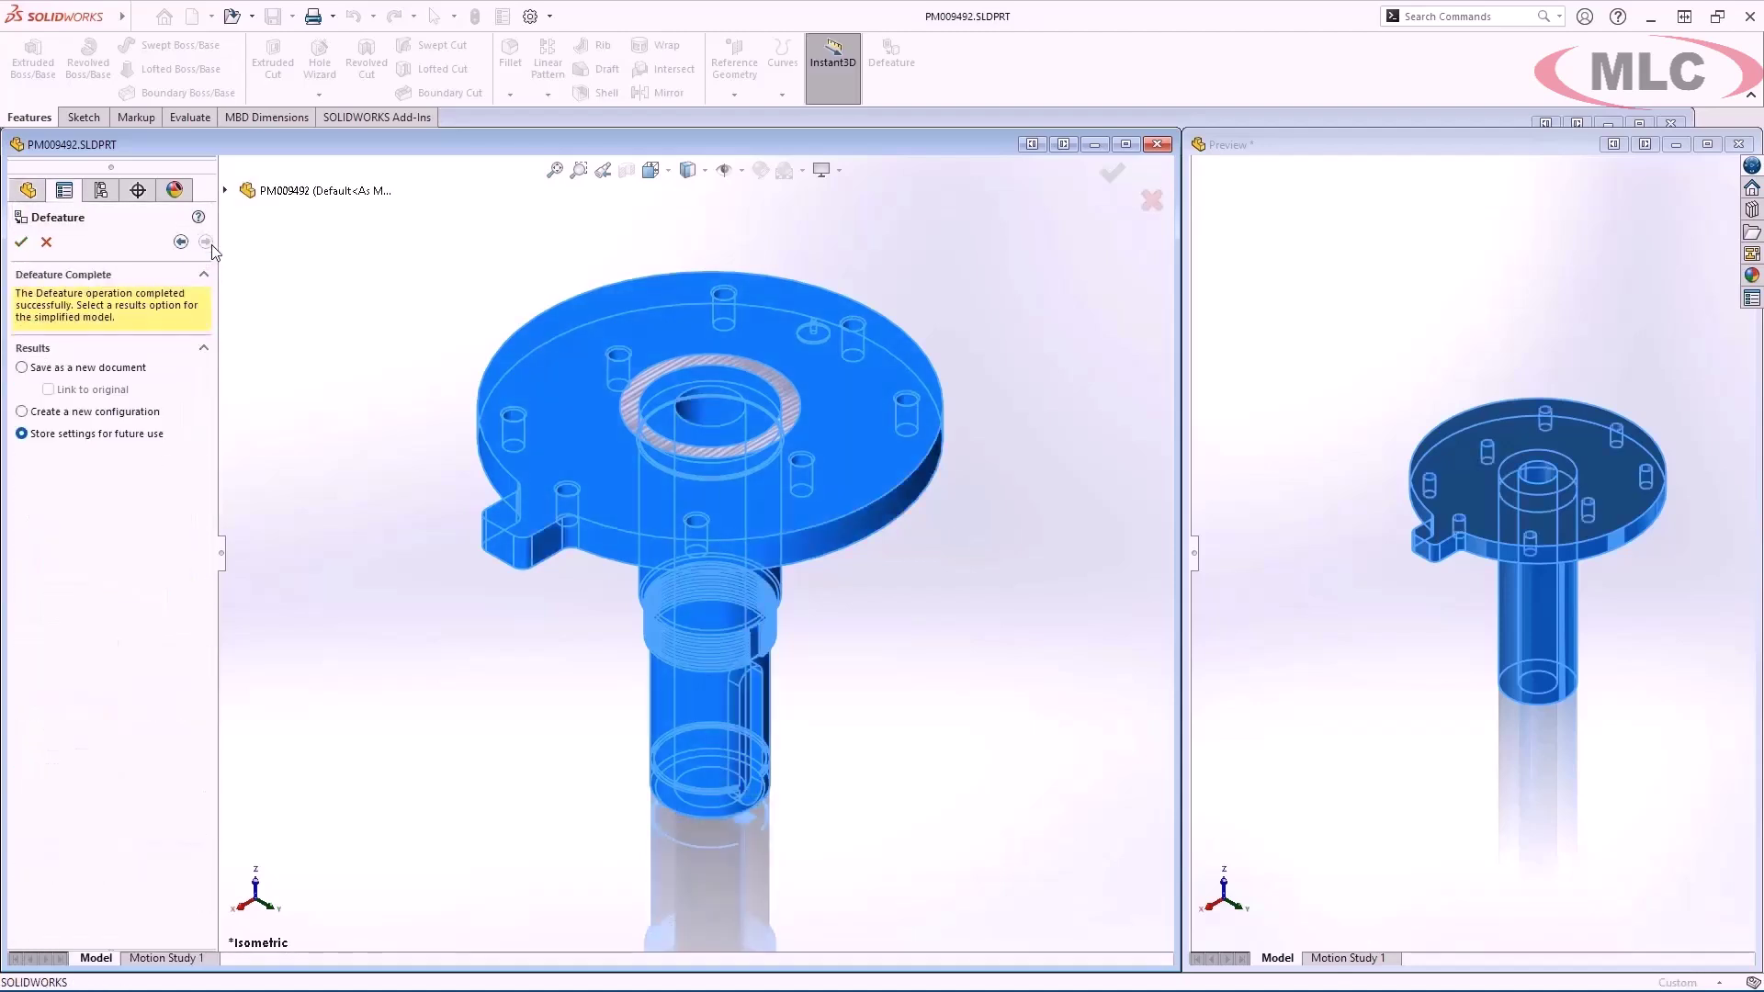
left_click(170, 367)
left_click(172, 419)
left_click(21, 242)
mouse_move(531, 575)
middle_mouse_down()
mouse_move(543, 421)
mouse_move(538, 555)
middle_mouse_up()
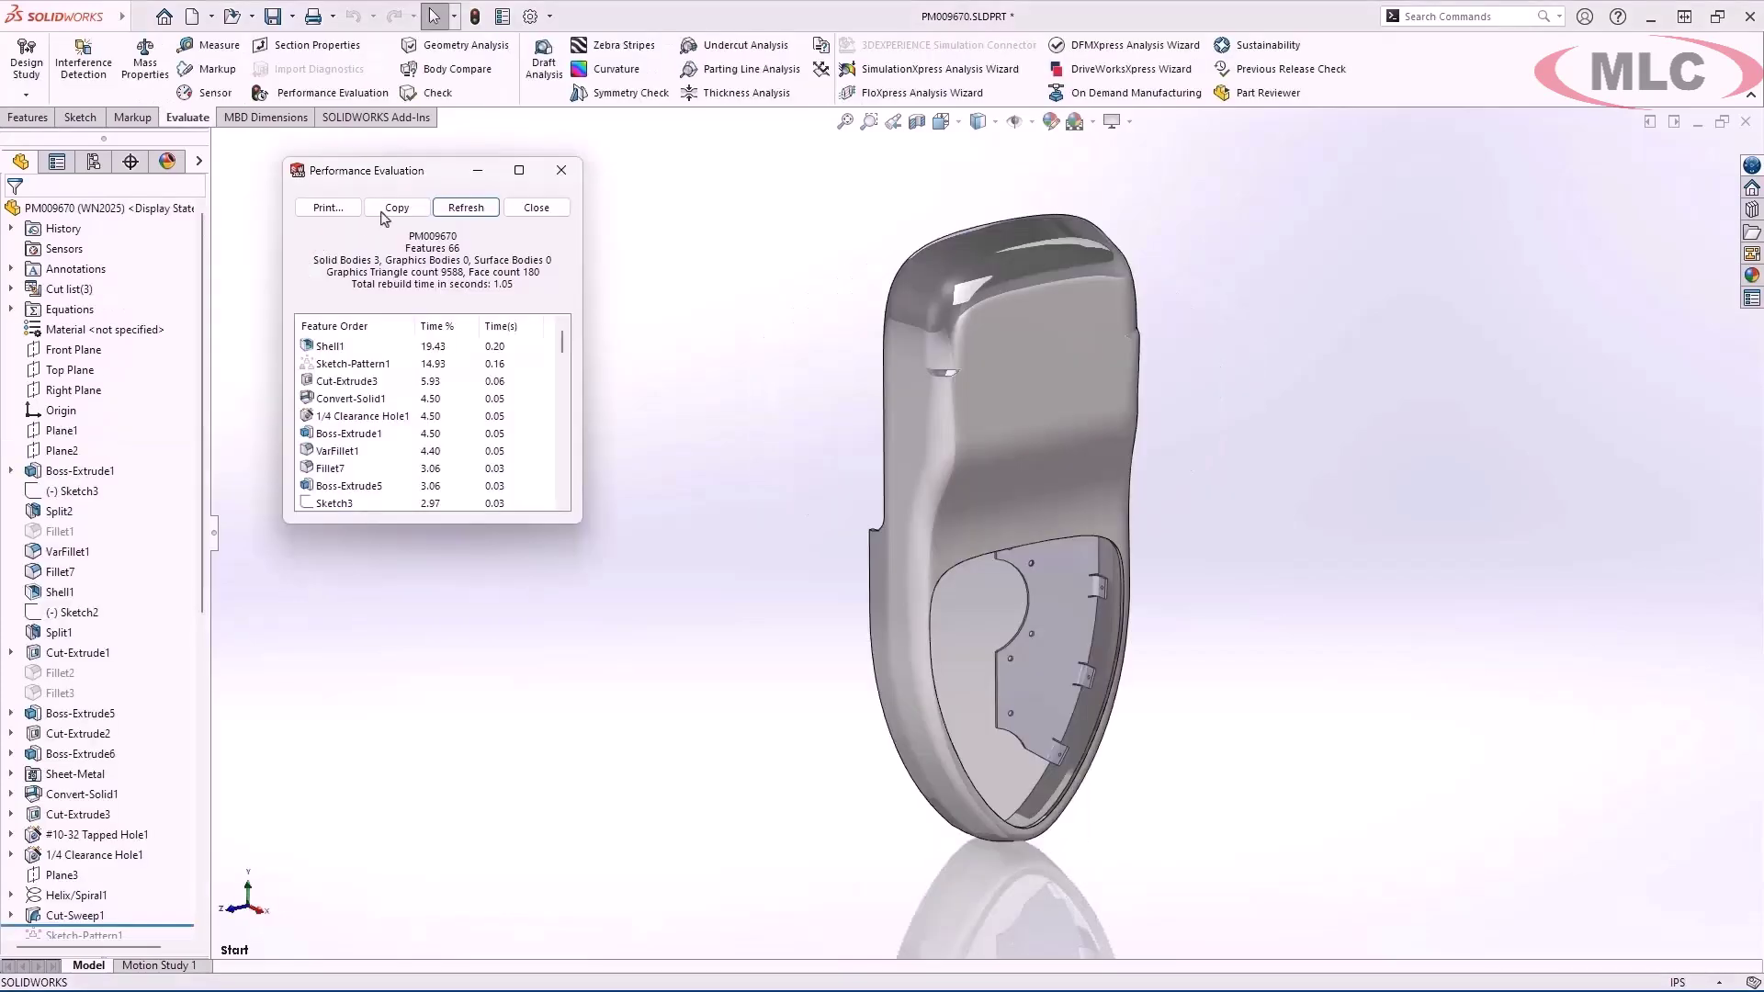
Show surface curvature and enable Continuous edge blend for the variable-radius fillet VarFillet1
left_click(620, 74)
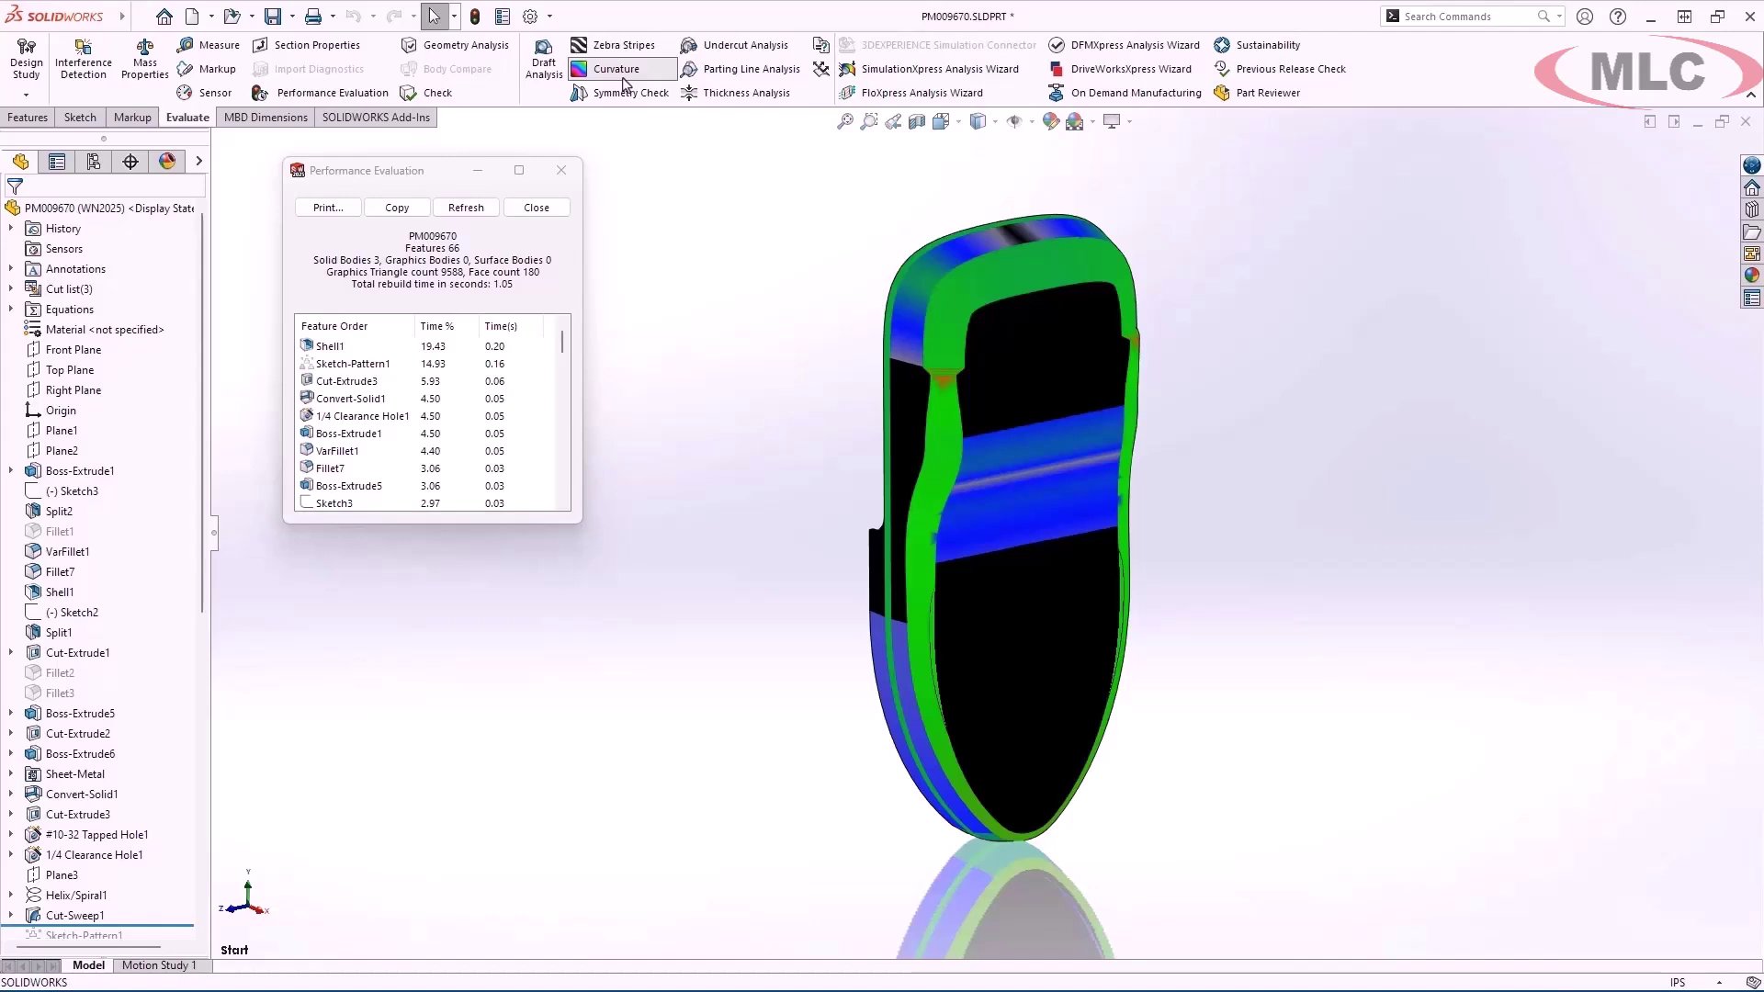
left_click(945, 404)
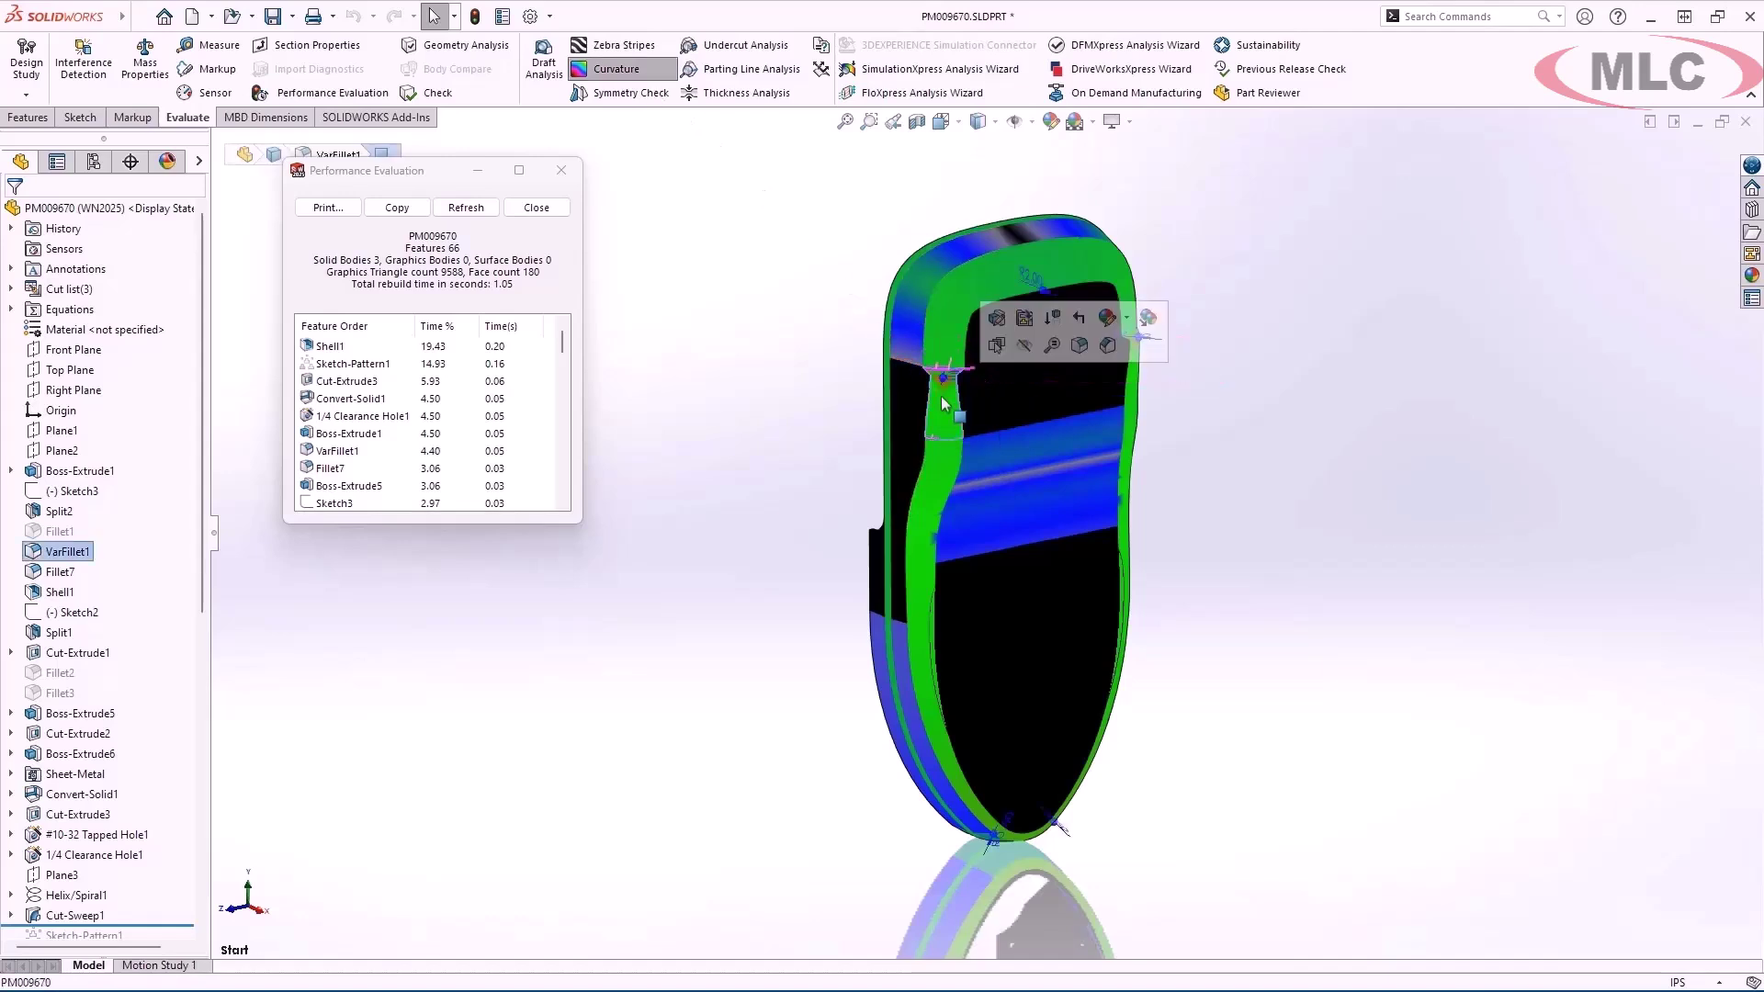
left_click(994, 320)
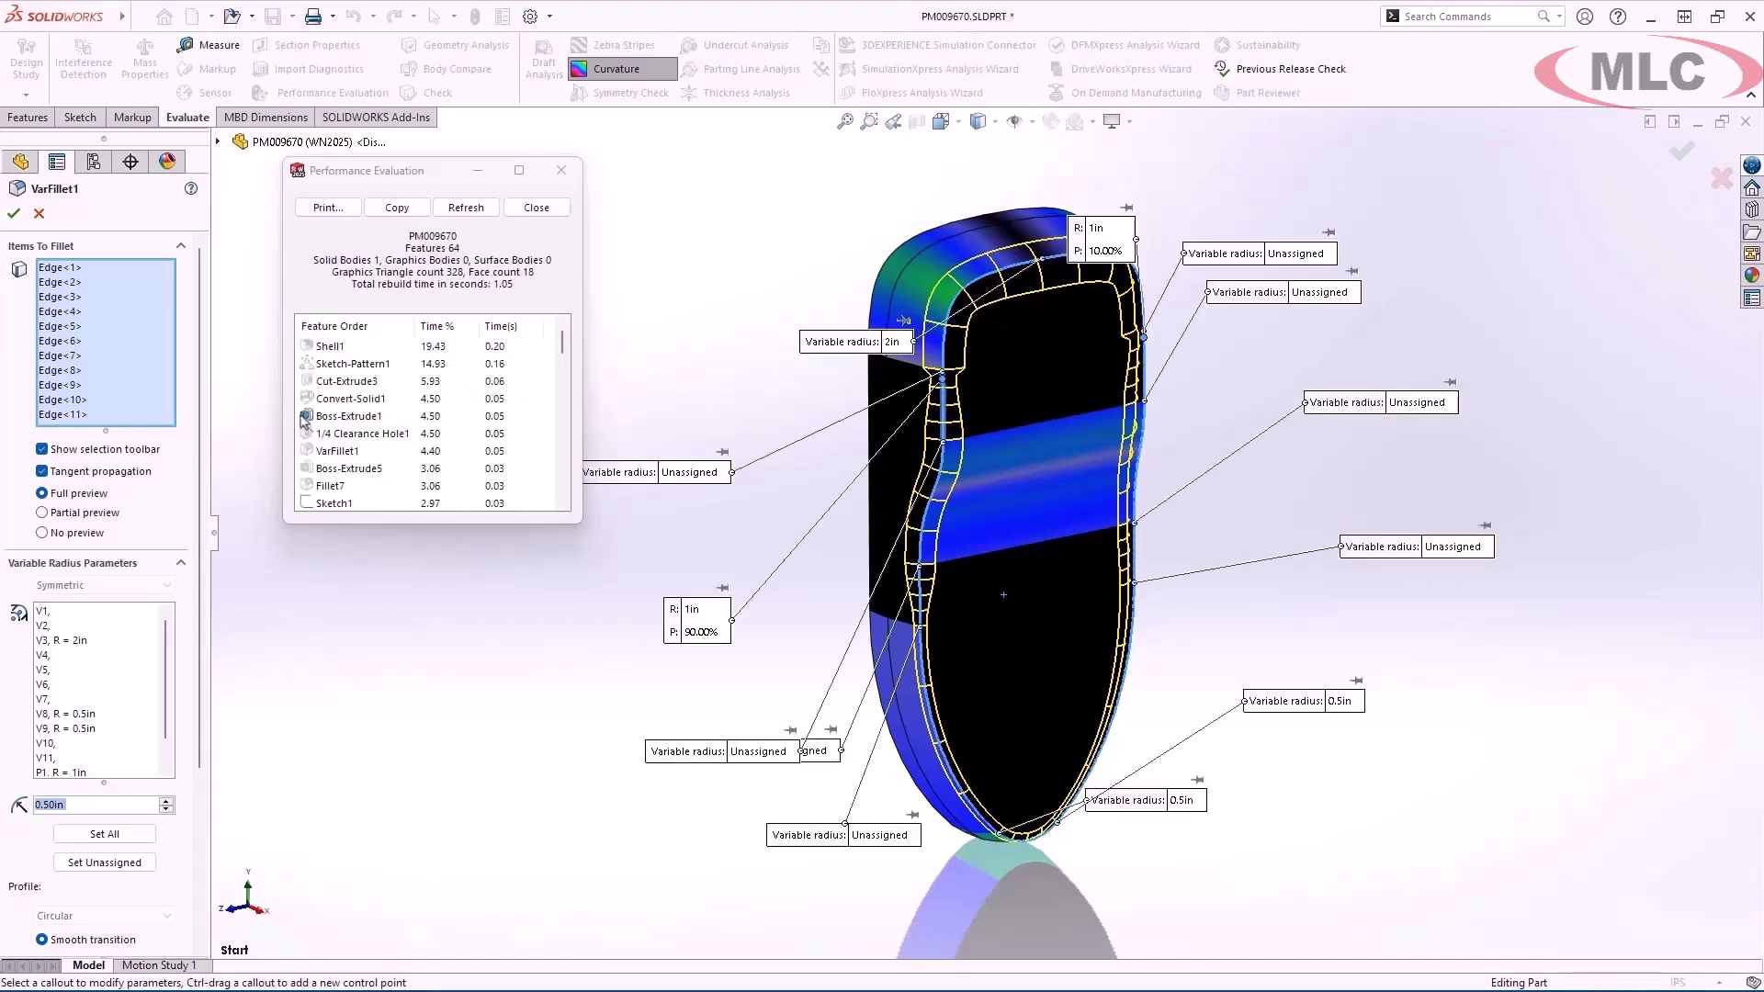
scroll(208, 431, "down", 5)
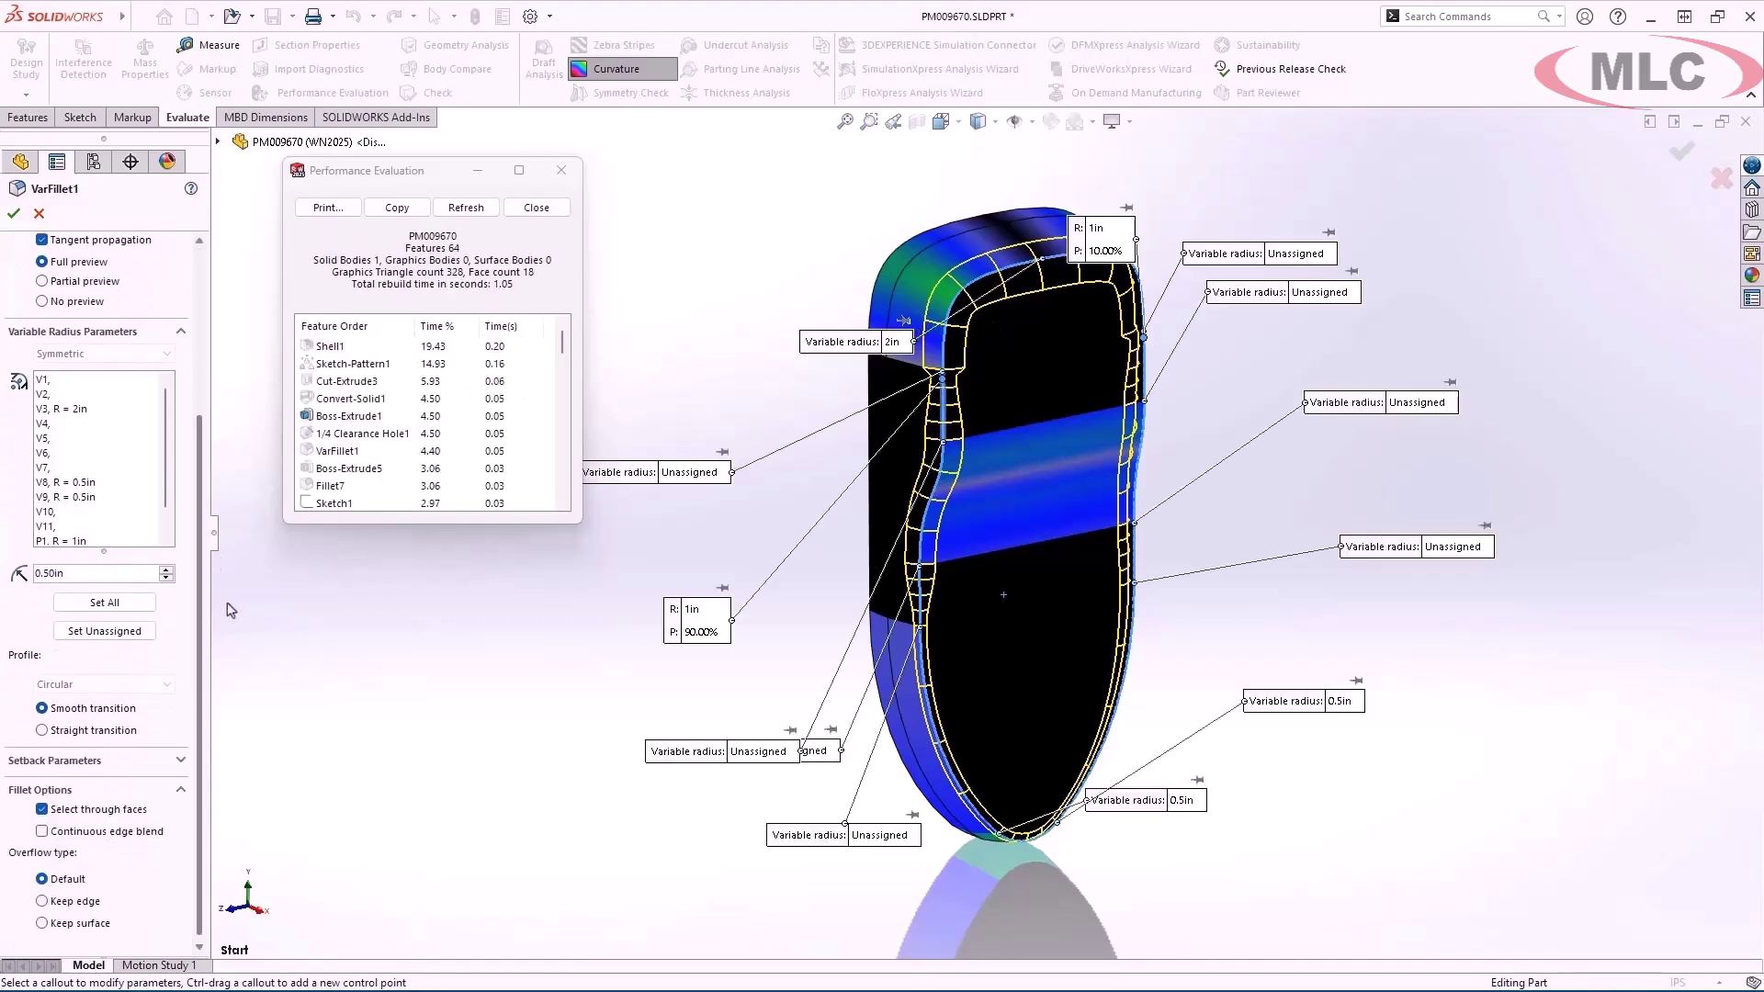
left_click(161, 832)
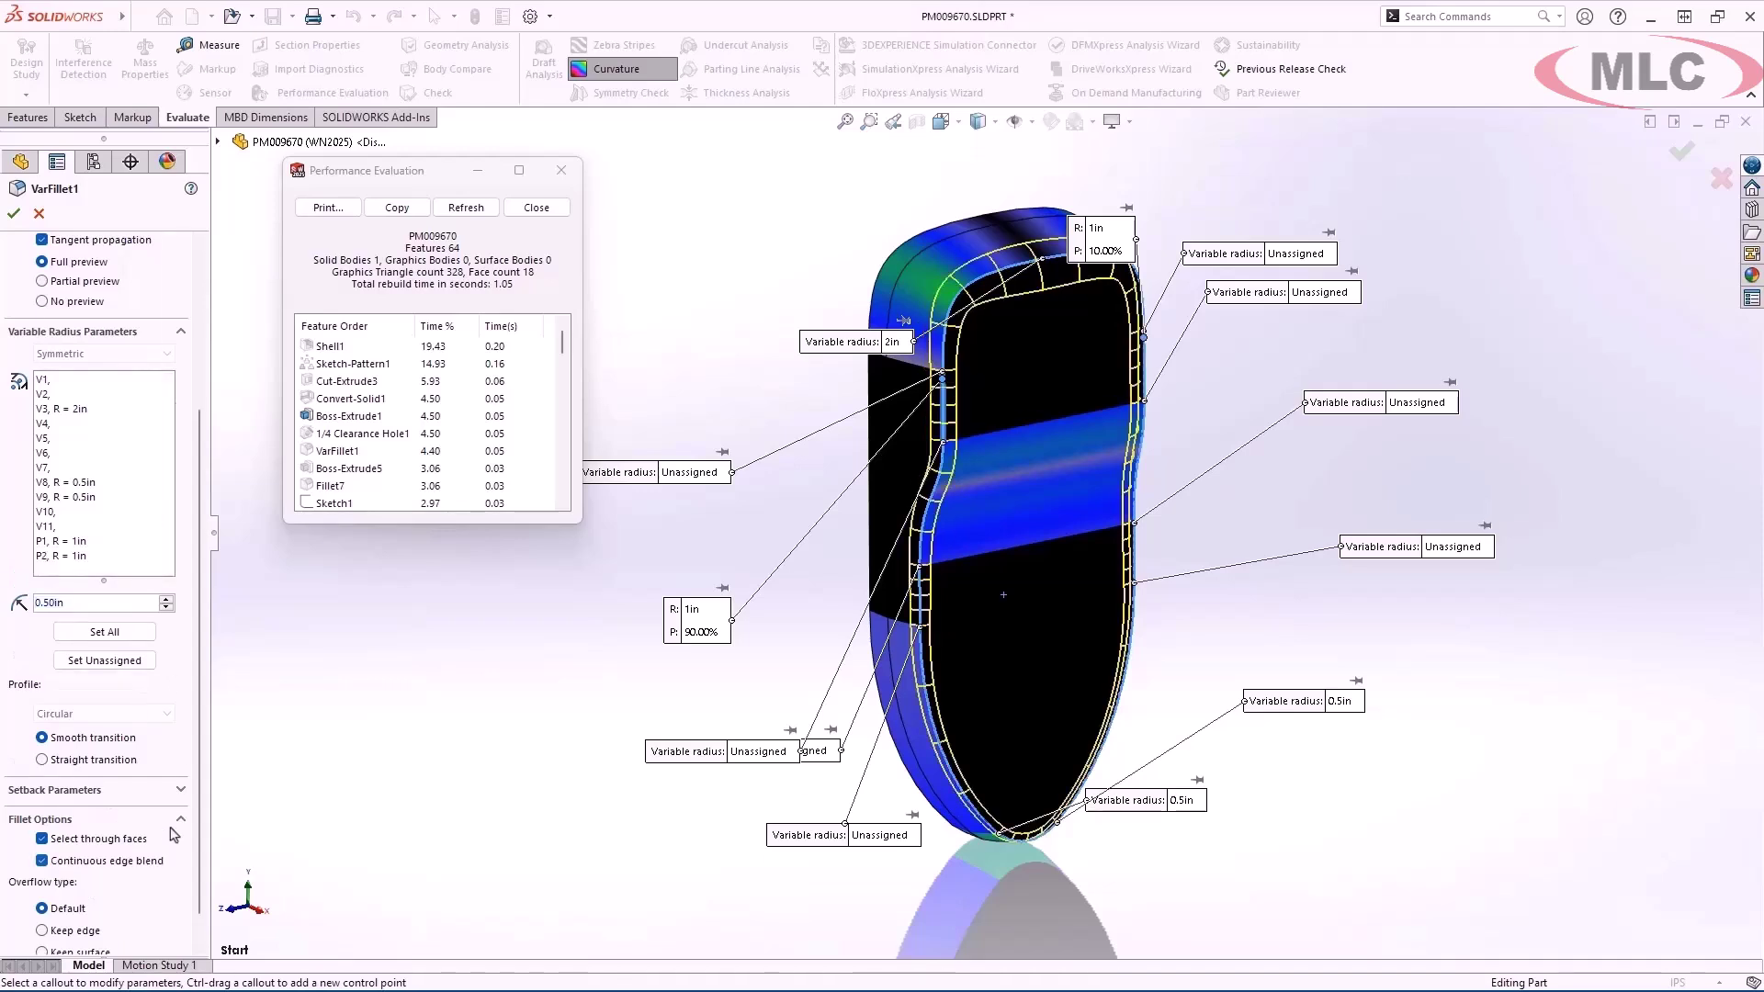
left_click(399, 721)
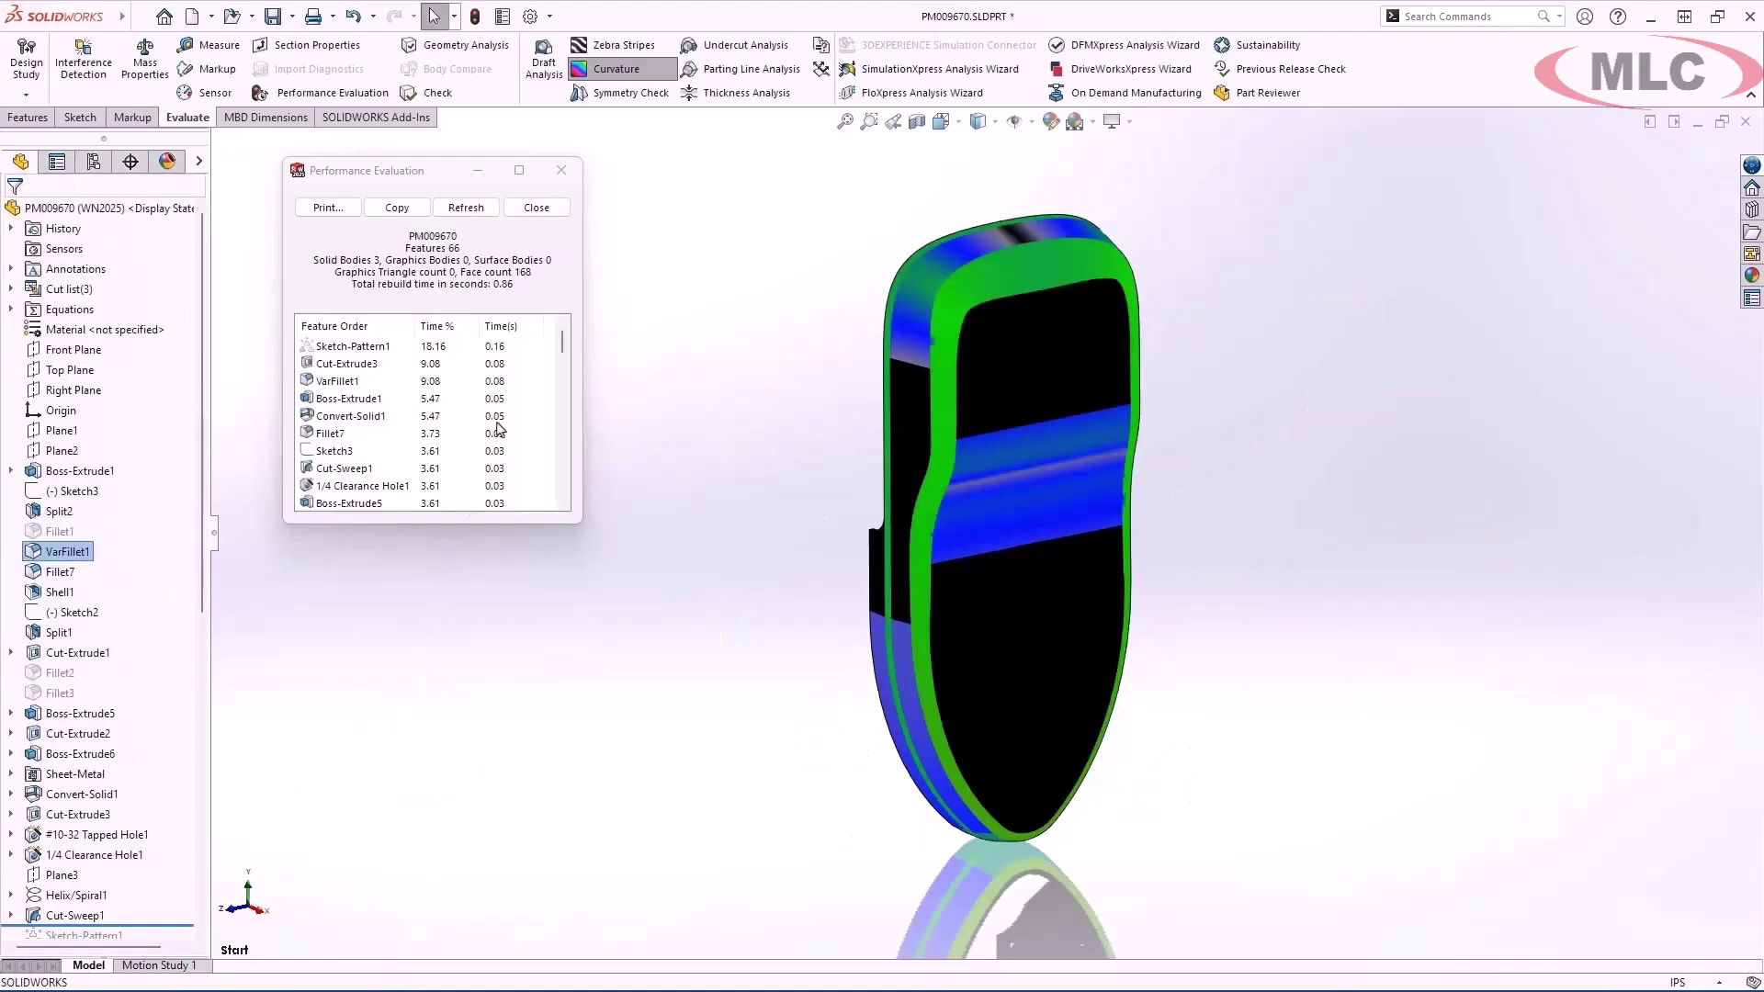
Turn off the curvature display and check the refreshed feature rebuild times in the performance evaluation
left_click(615, 73)
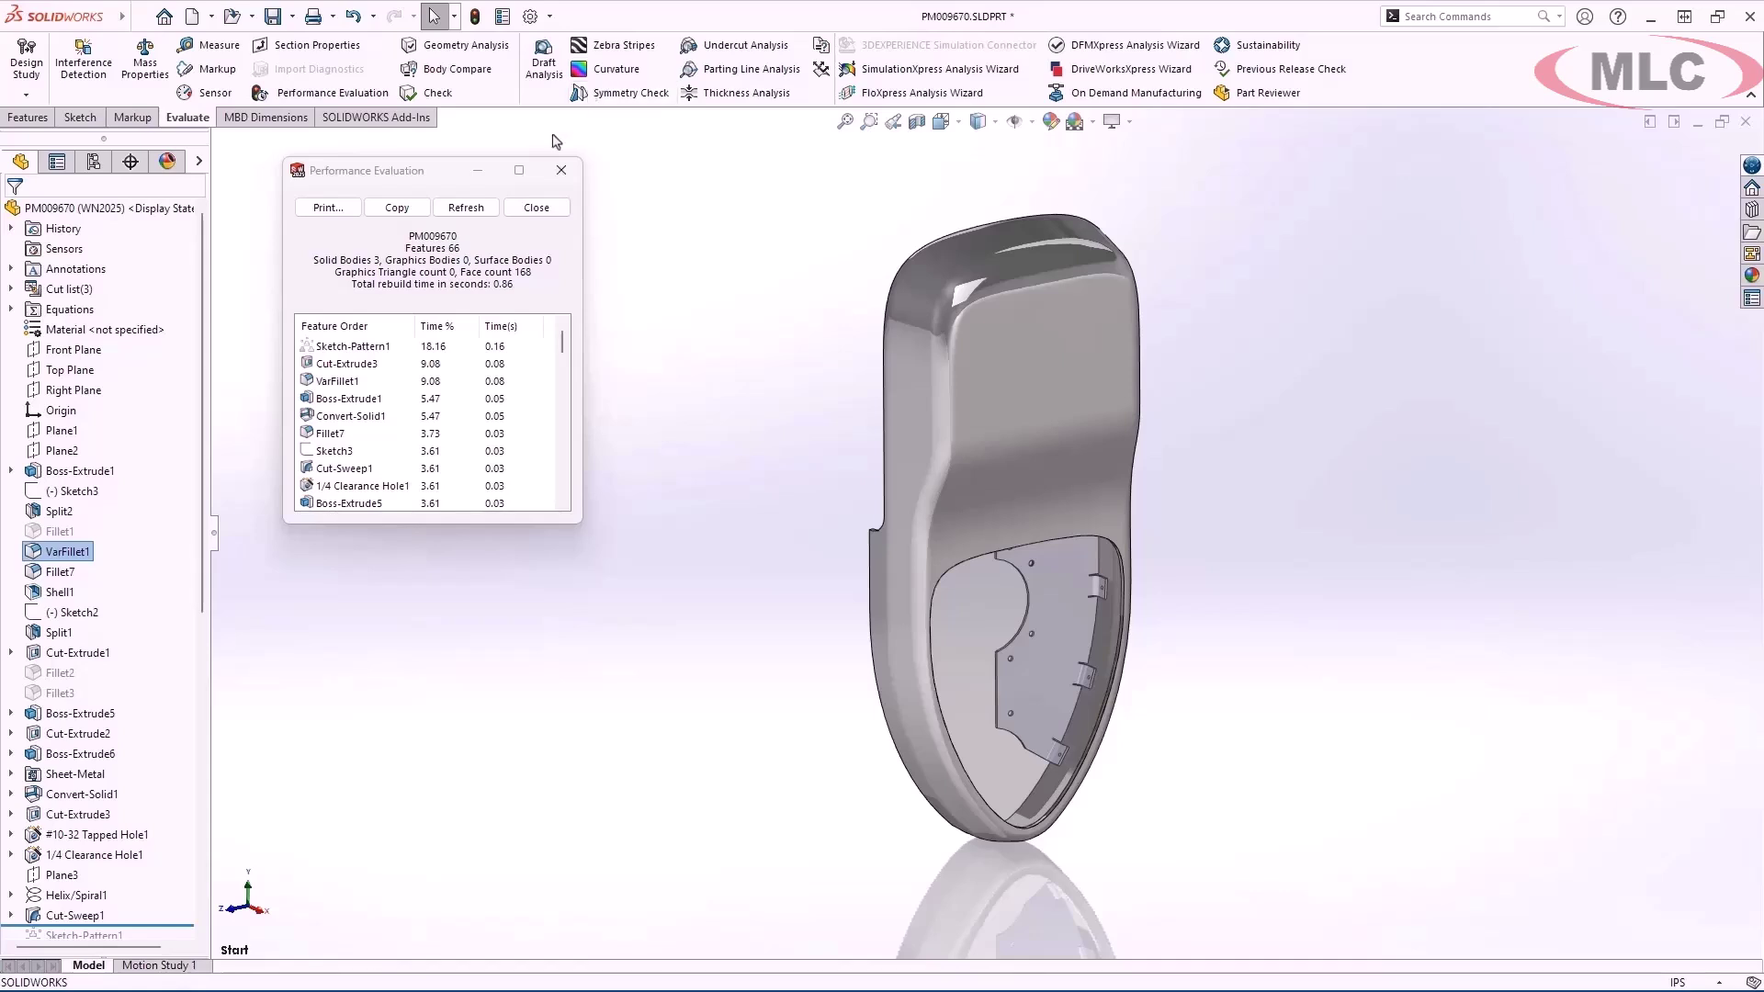
left_click(494, 211)
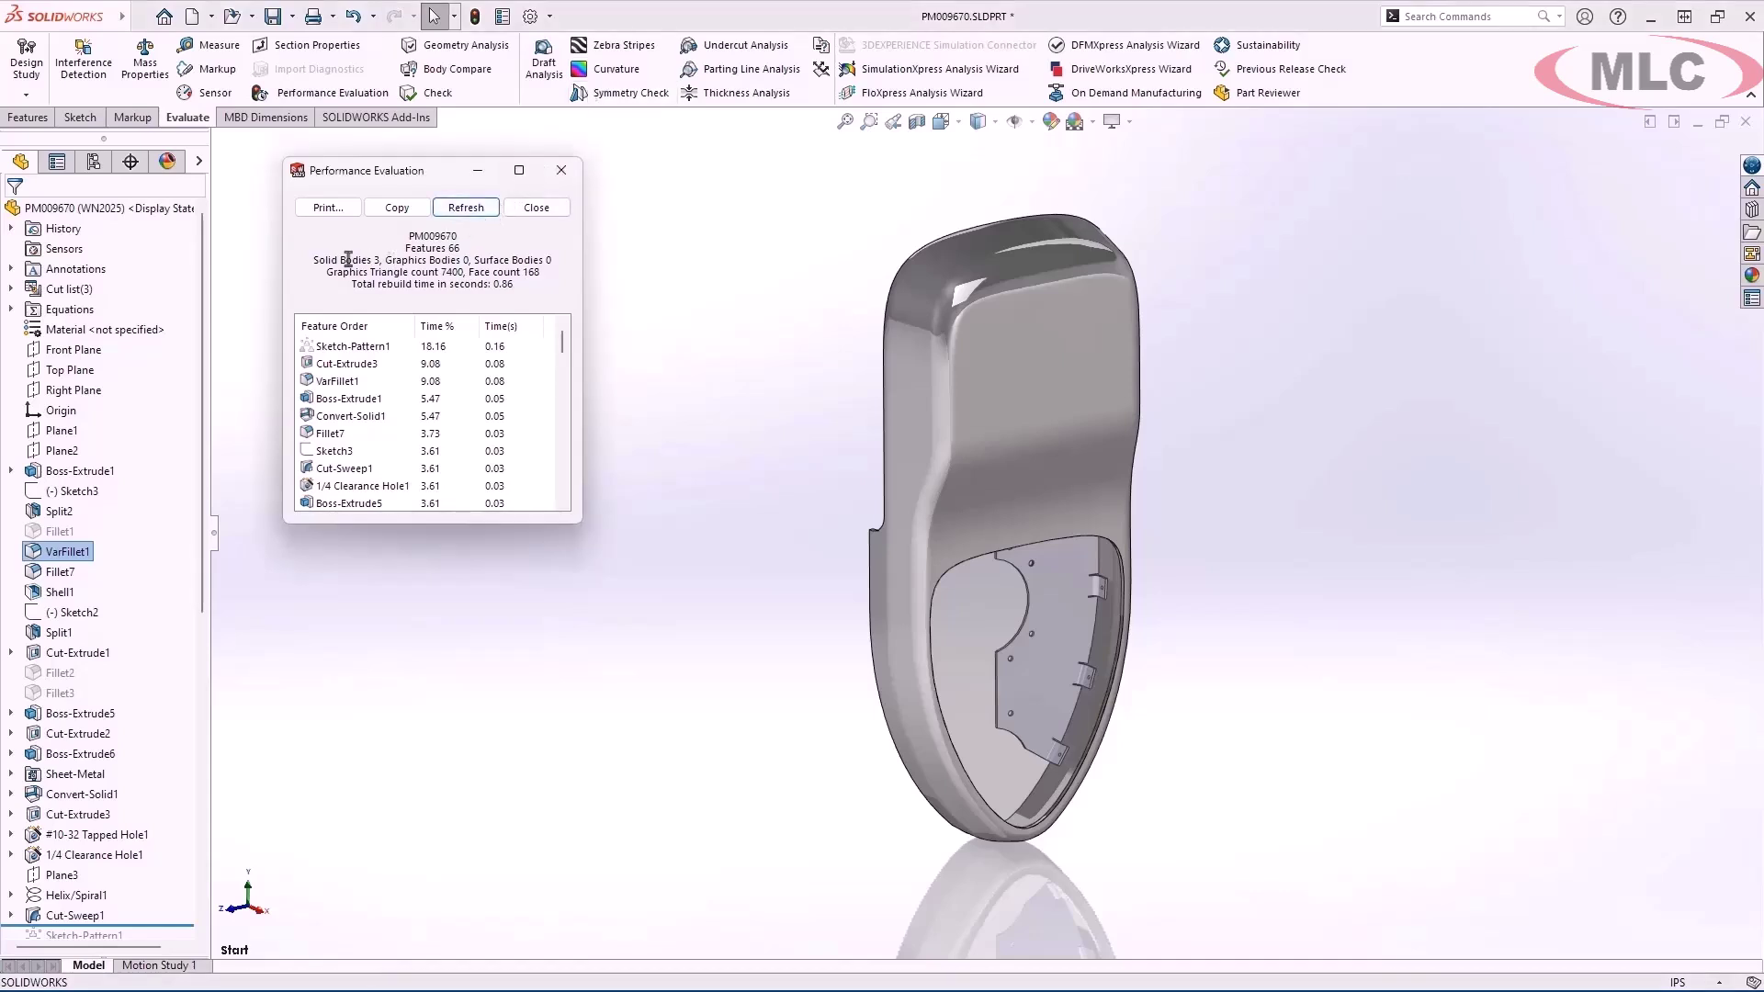
left_click(372, 348)
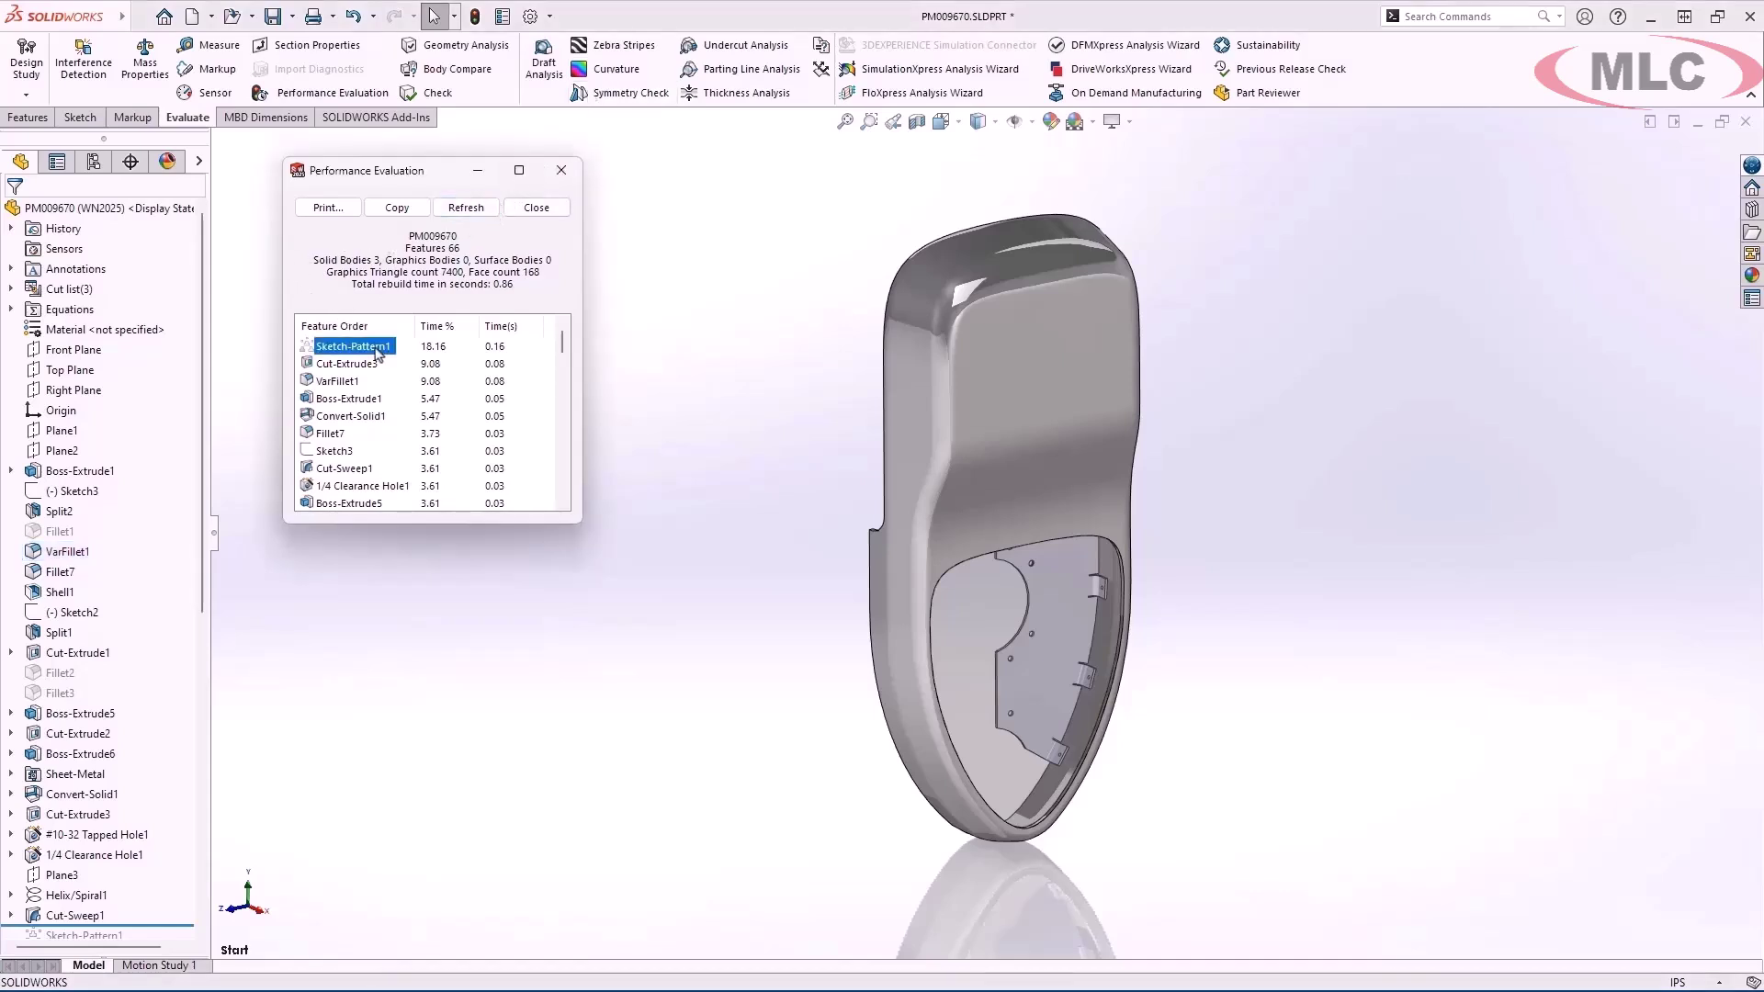
Inspect the Cut-Sweep1 thread up close and roll the feature history forward past Sketch-Pattern1
scroll(201, 435, "down", 1)
left_click_drag(201, 434, 203, 581)
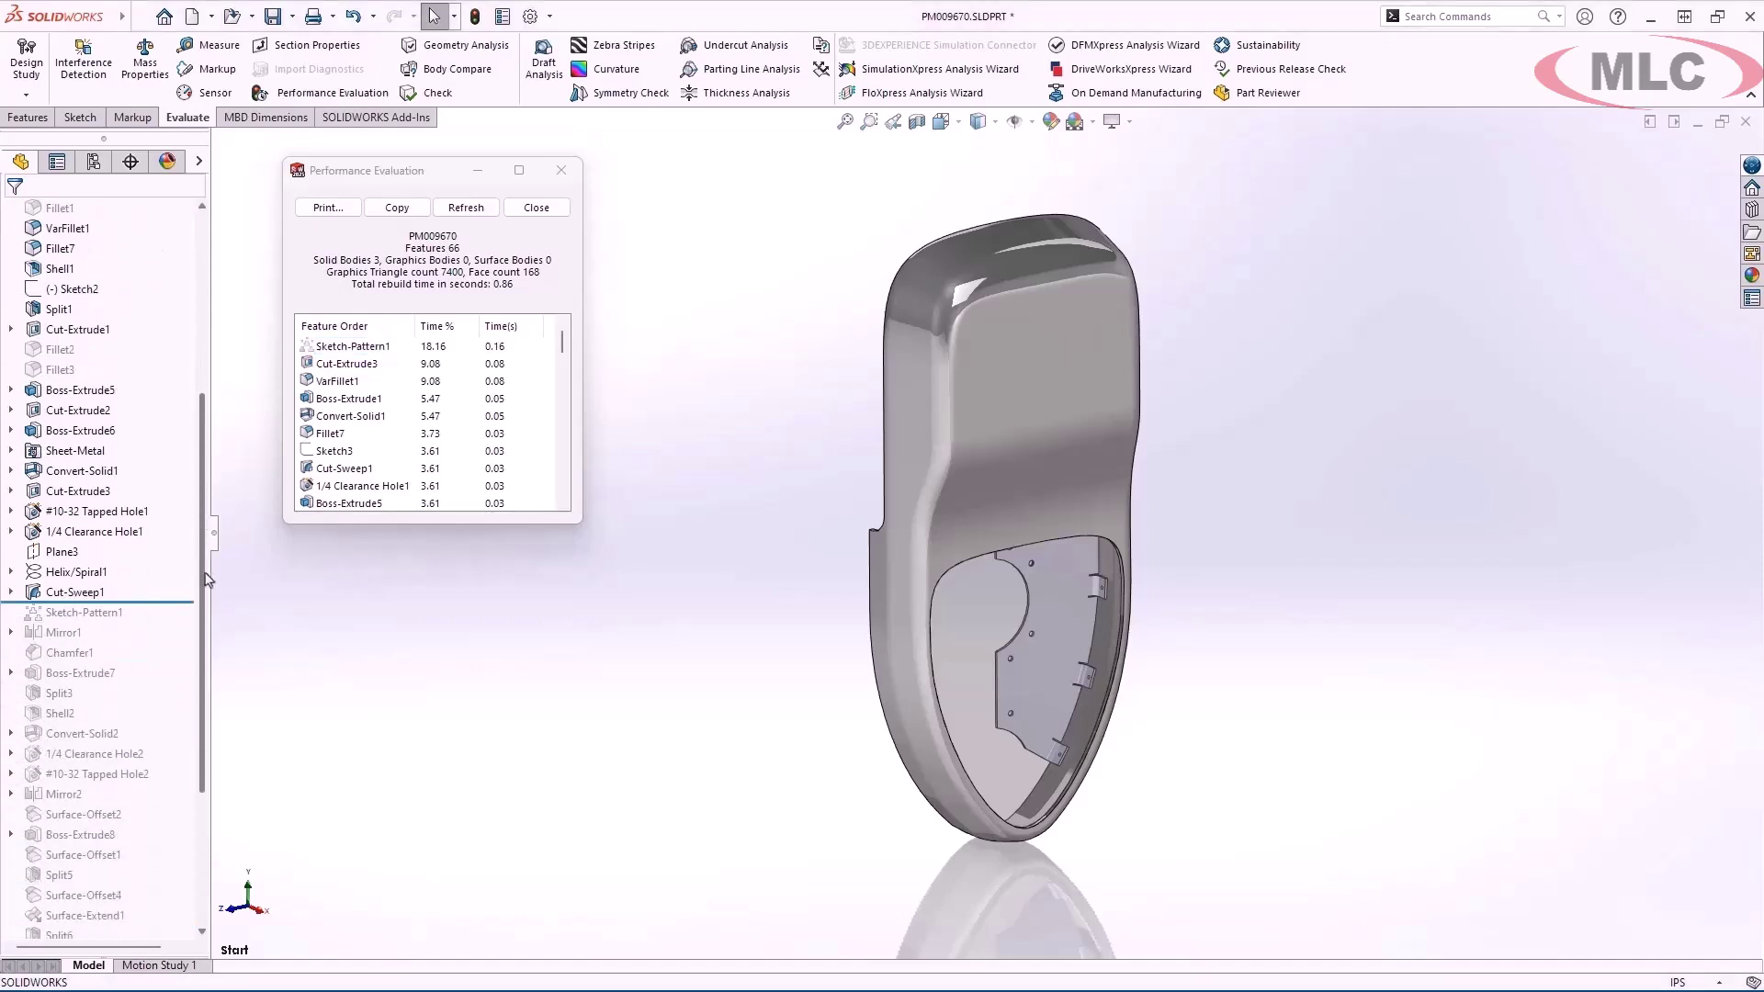
mouse_move(115, 621)
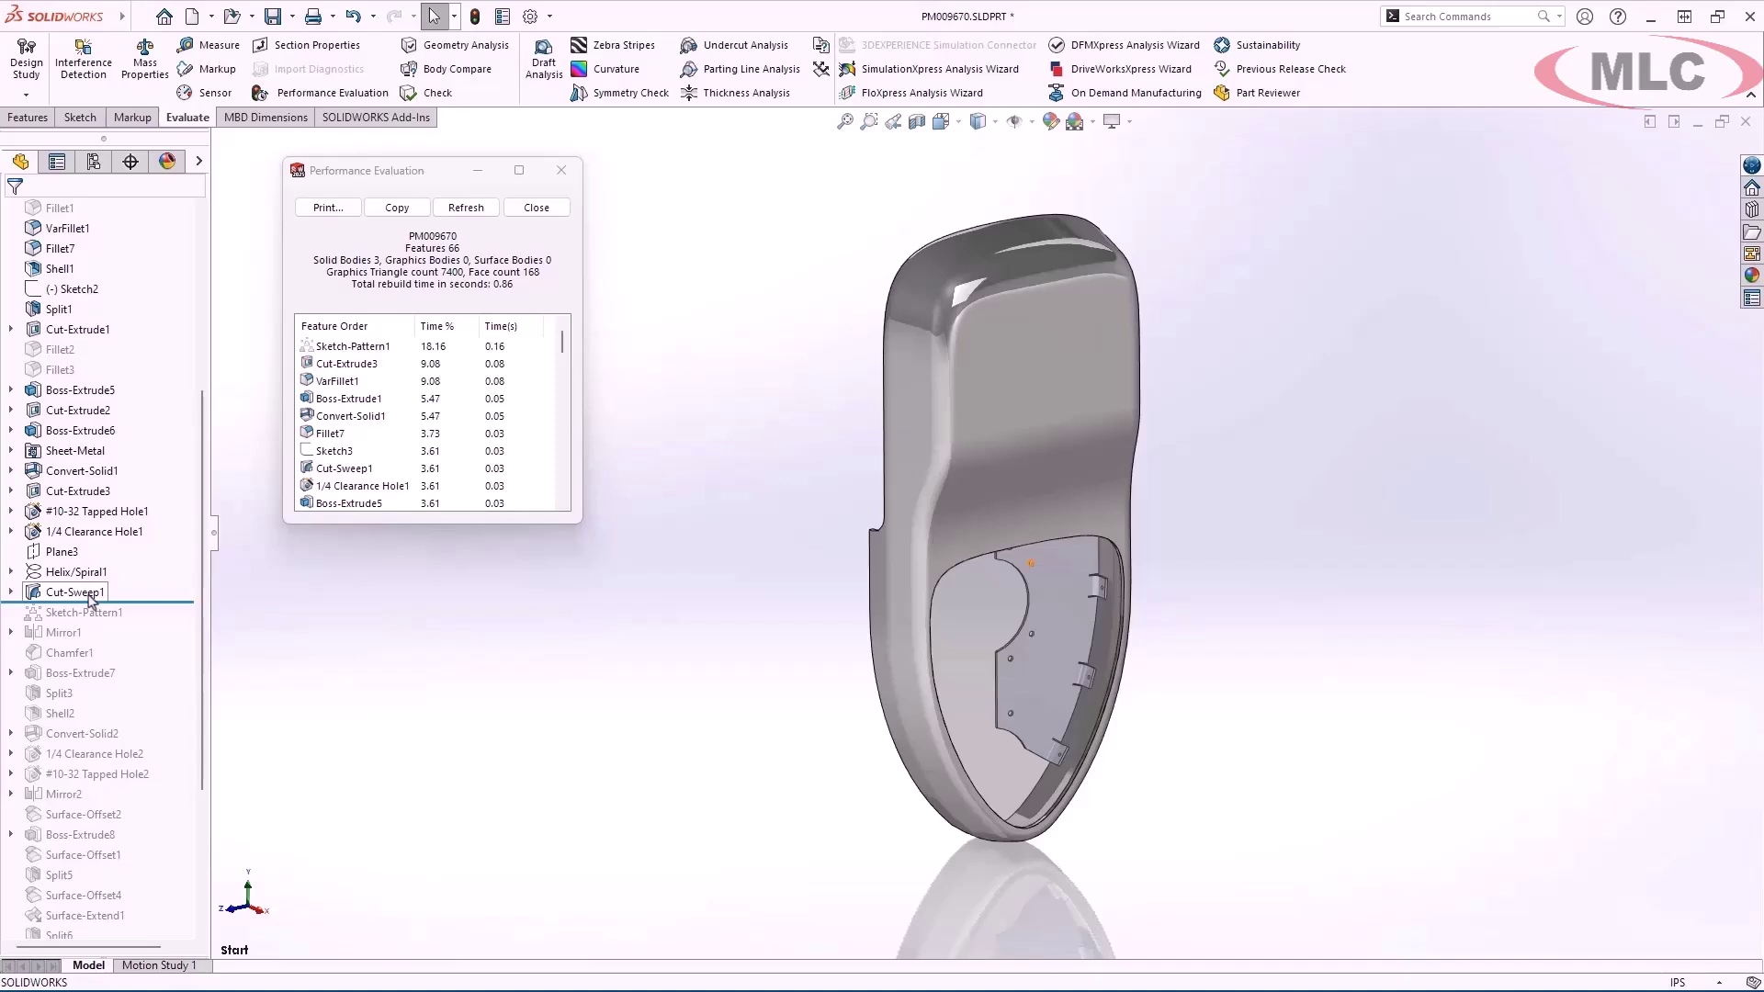
left_click(89, 597)
left_click(128, 575)
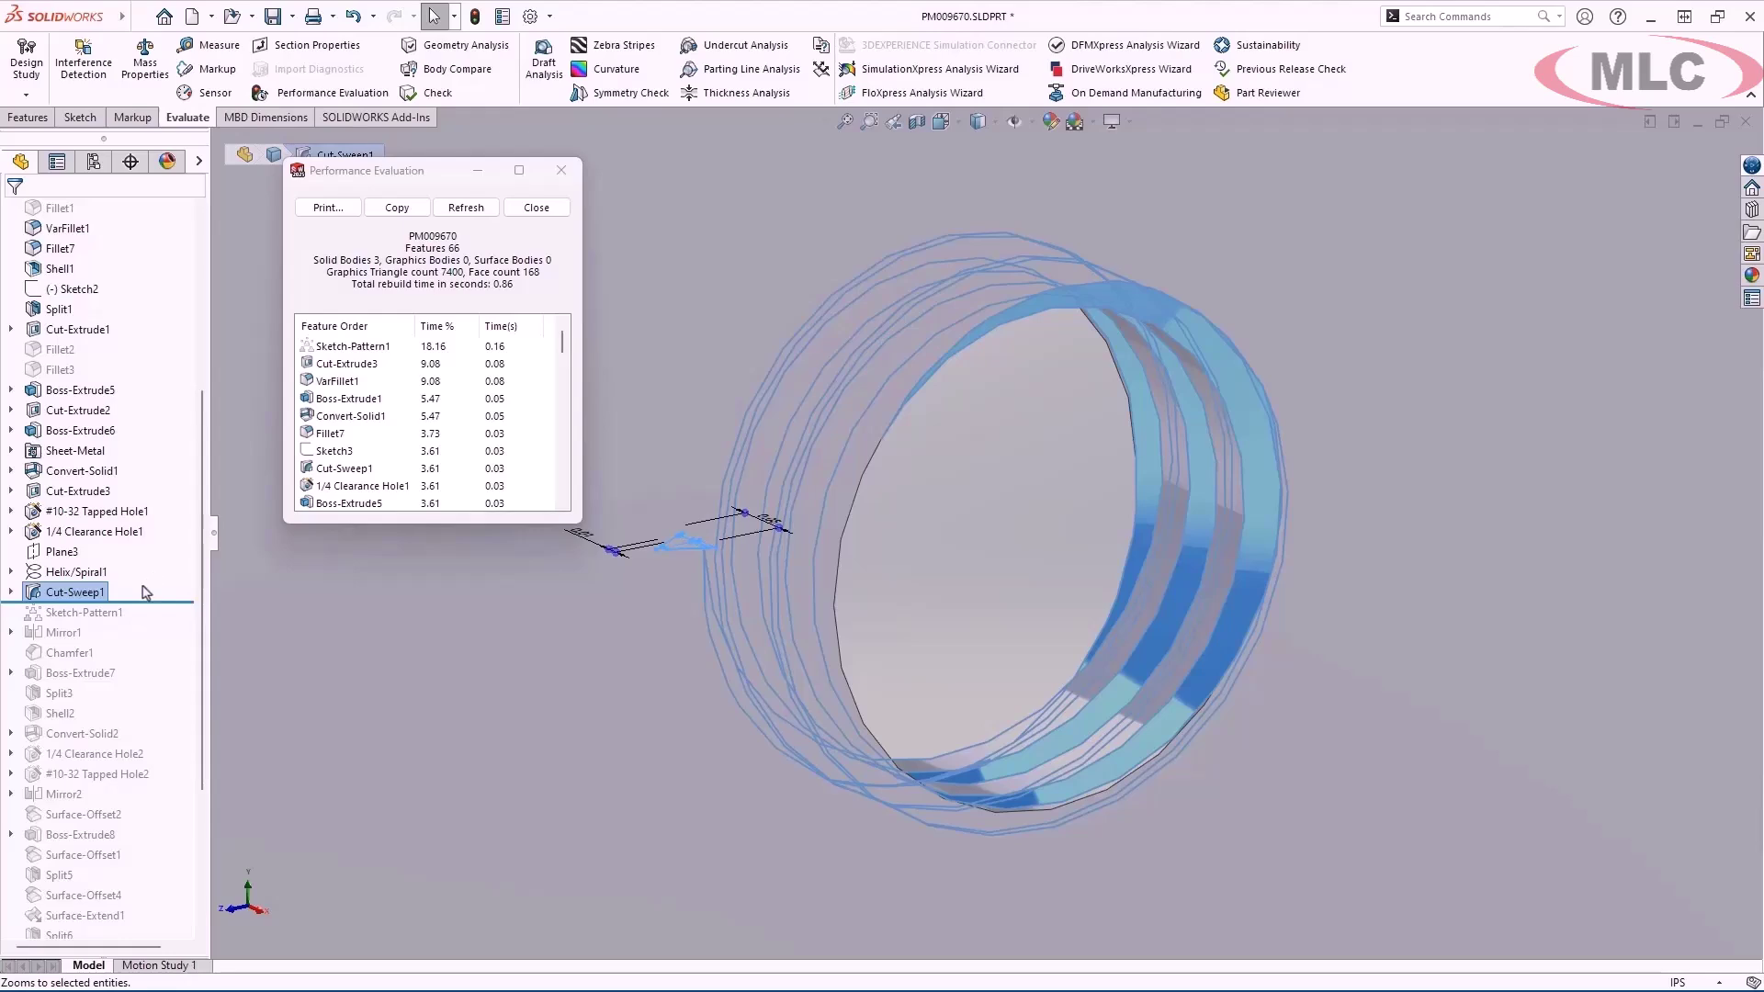
key("f")
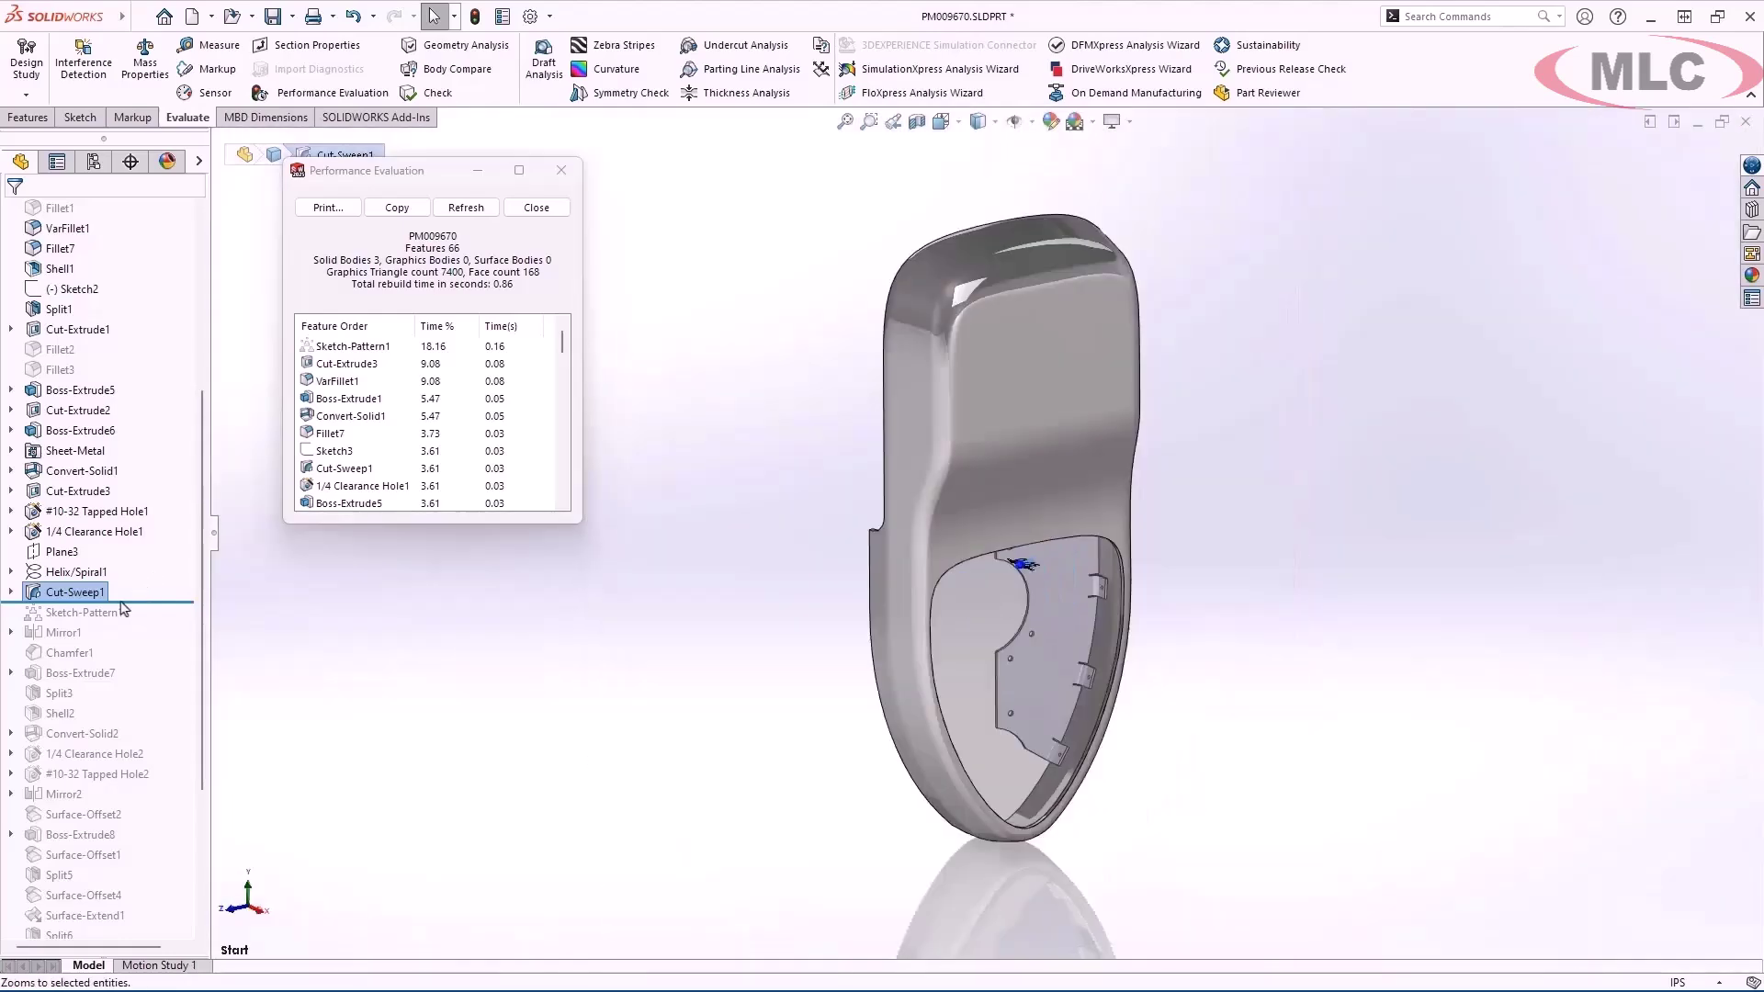
left_click_drag(121, 603, 108, 614)
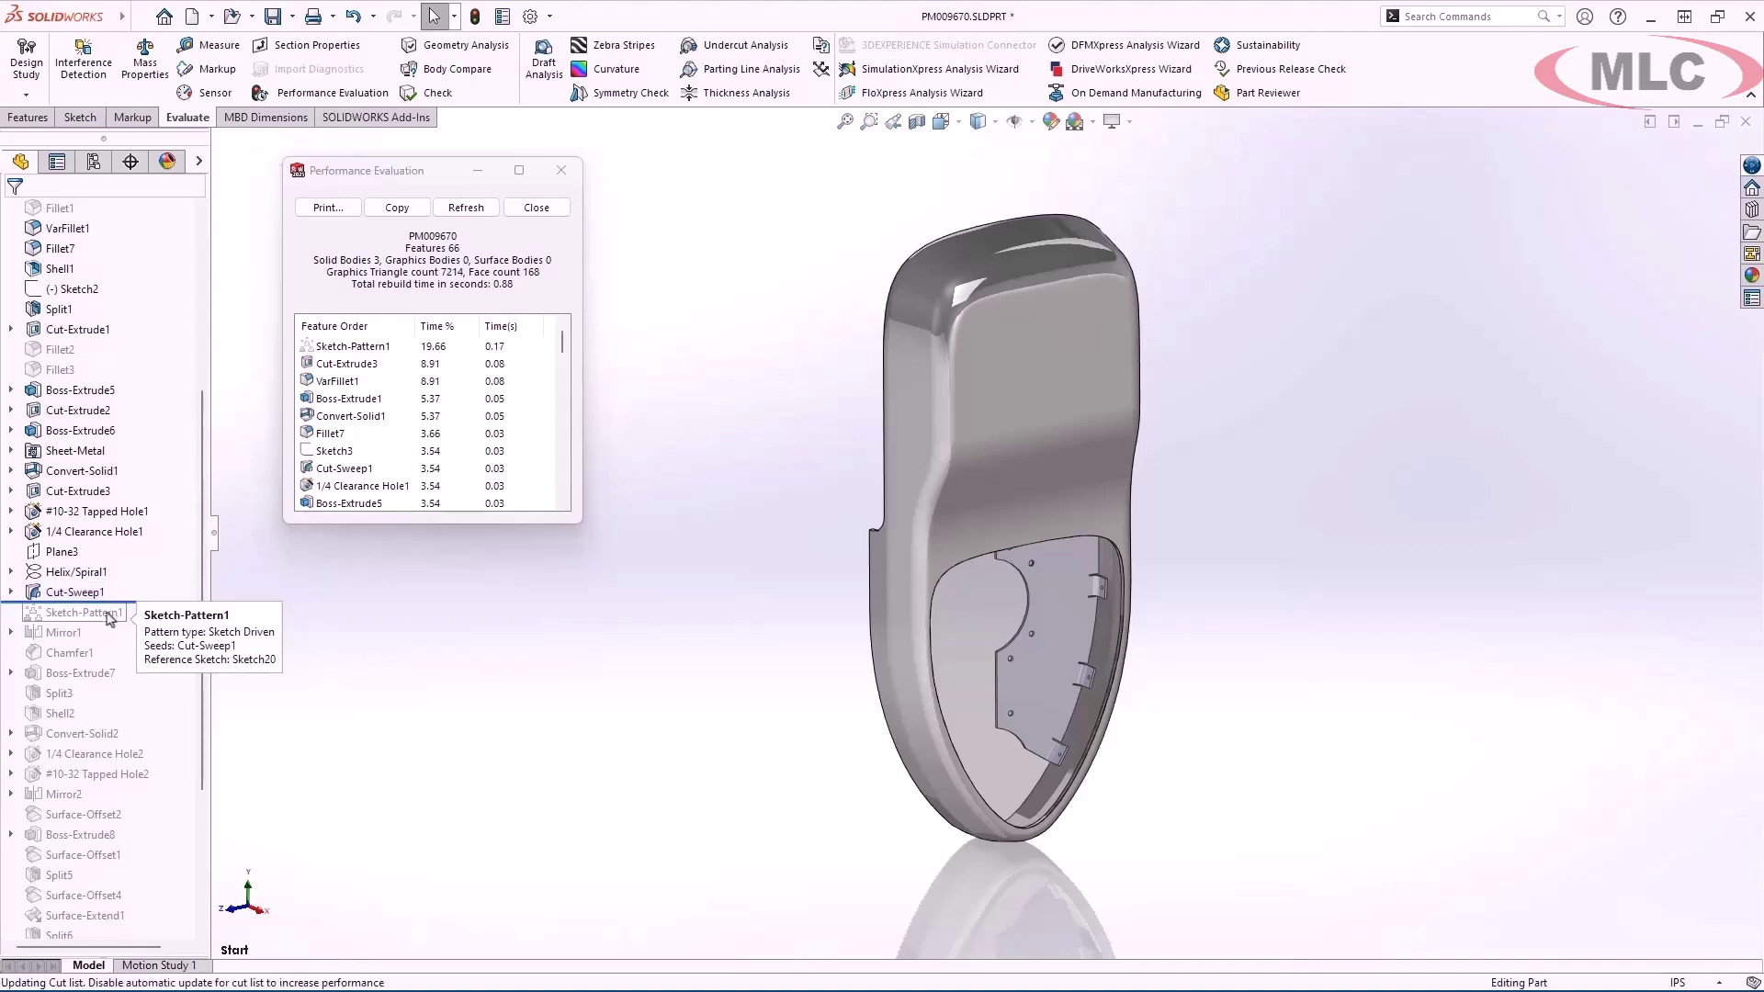
Delete the Sketch-Pattern1 feature, roll the feature history forward to just after Mirror2, and dismiss the rebuild warning
right_click(108, 615)
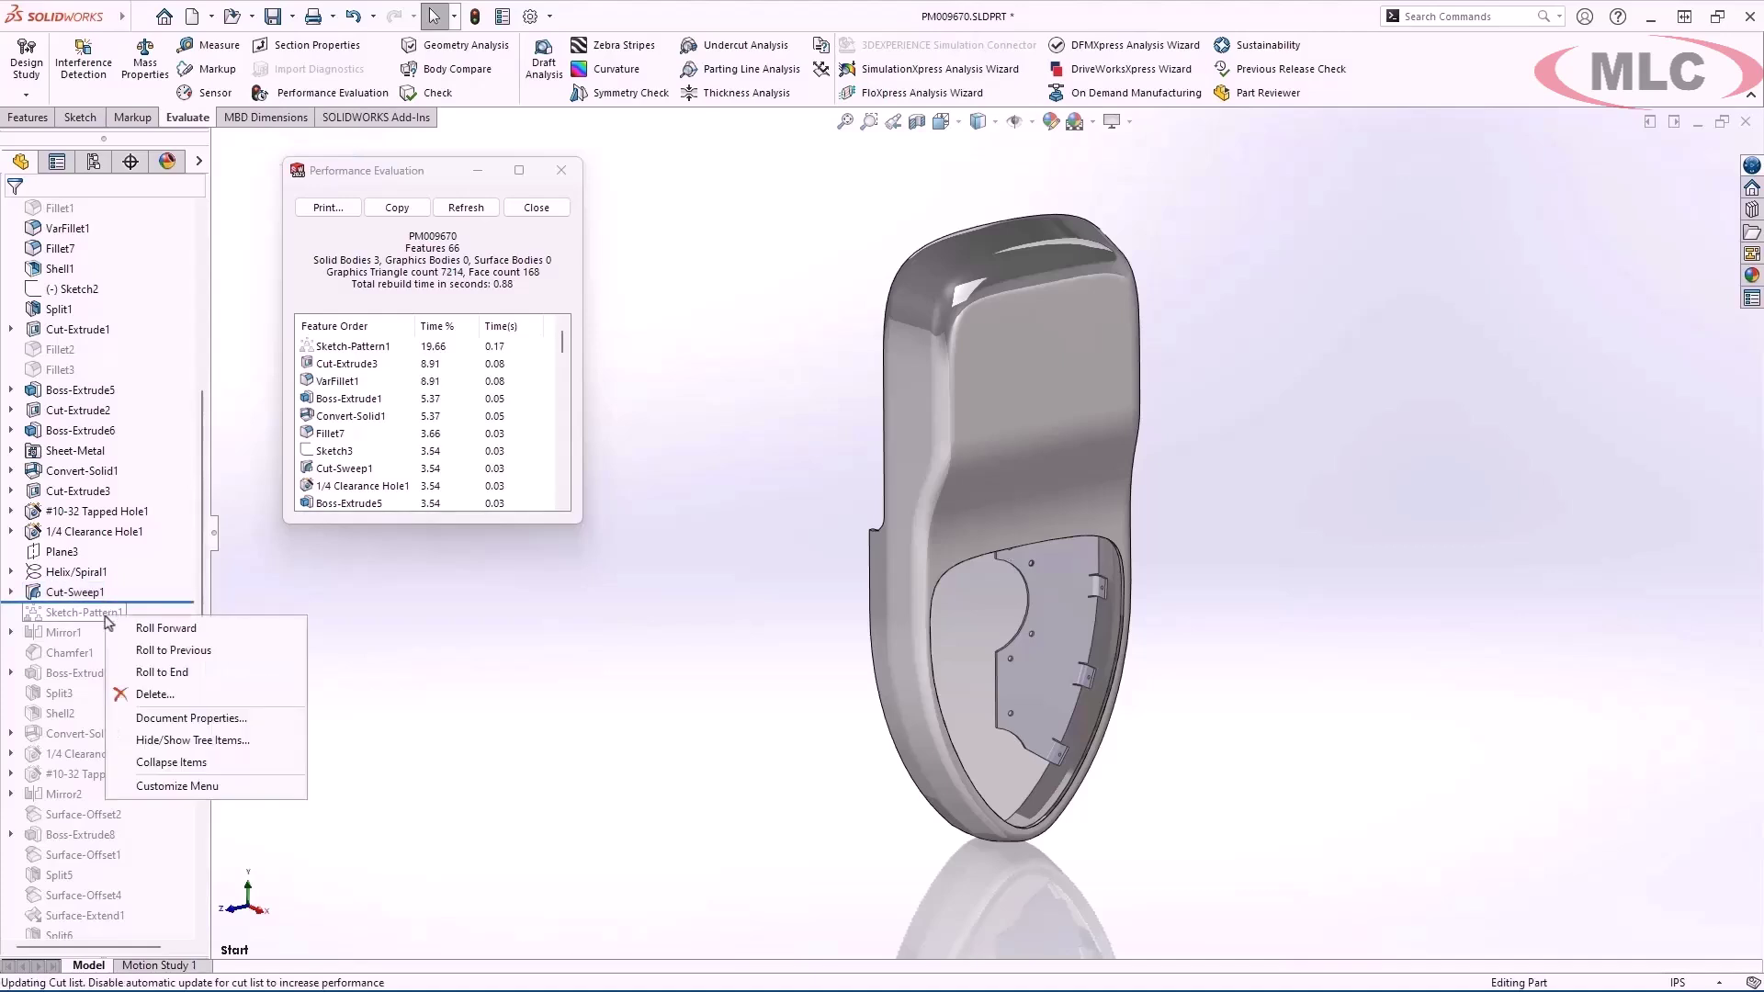
left_click(256, 694)
left_click_drag(172, 721, 149, 902)
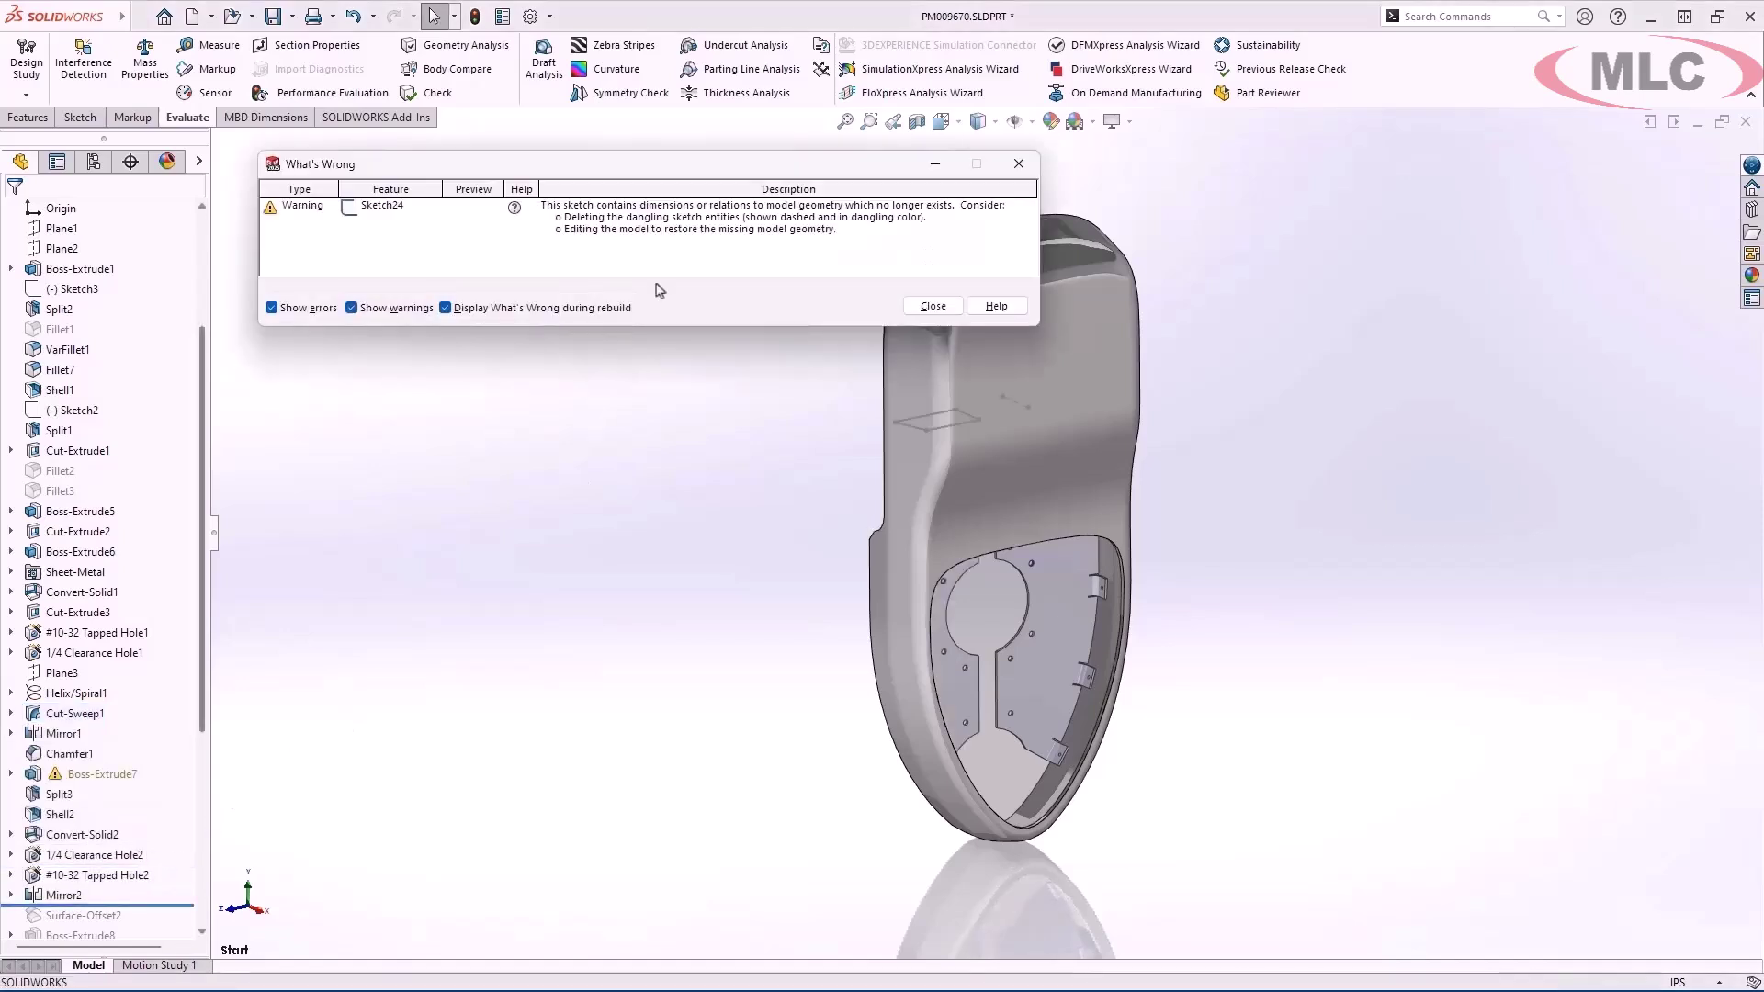
left_click(931, 308)
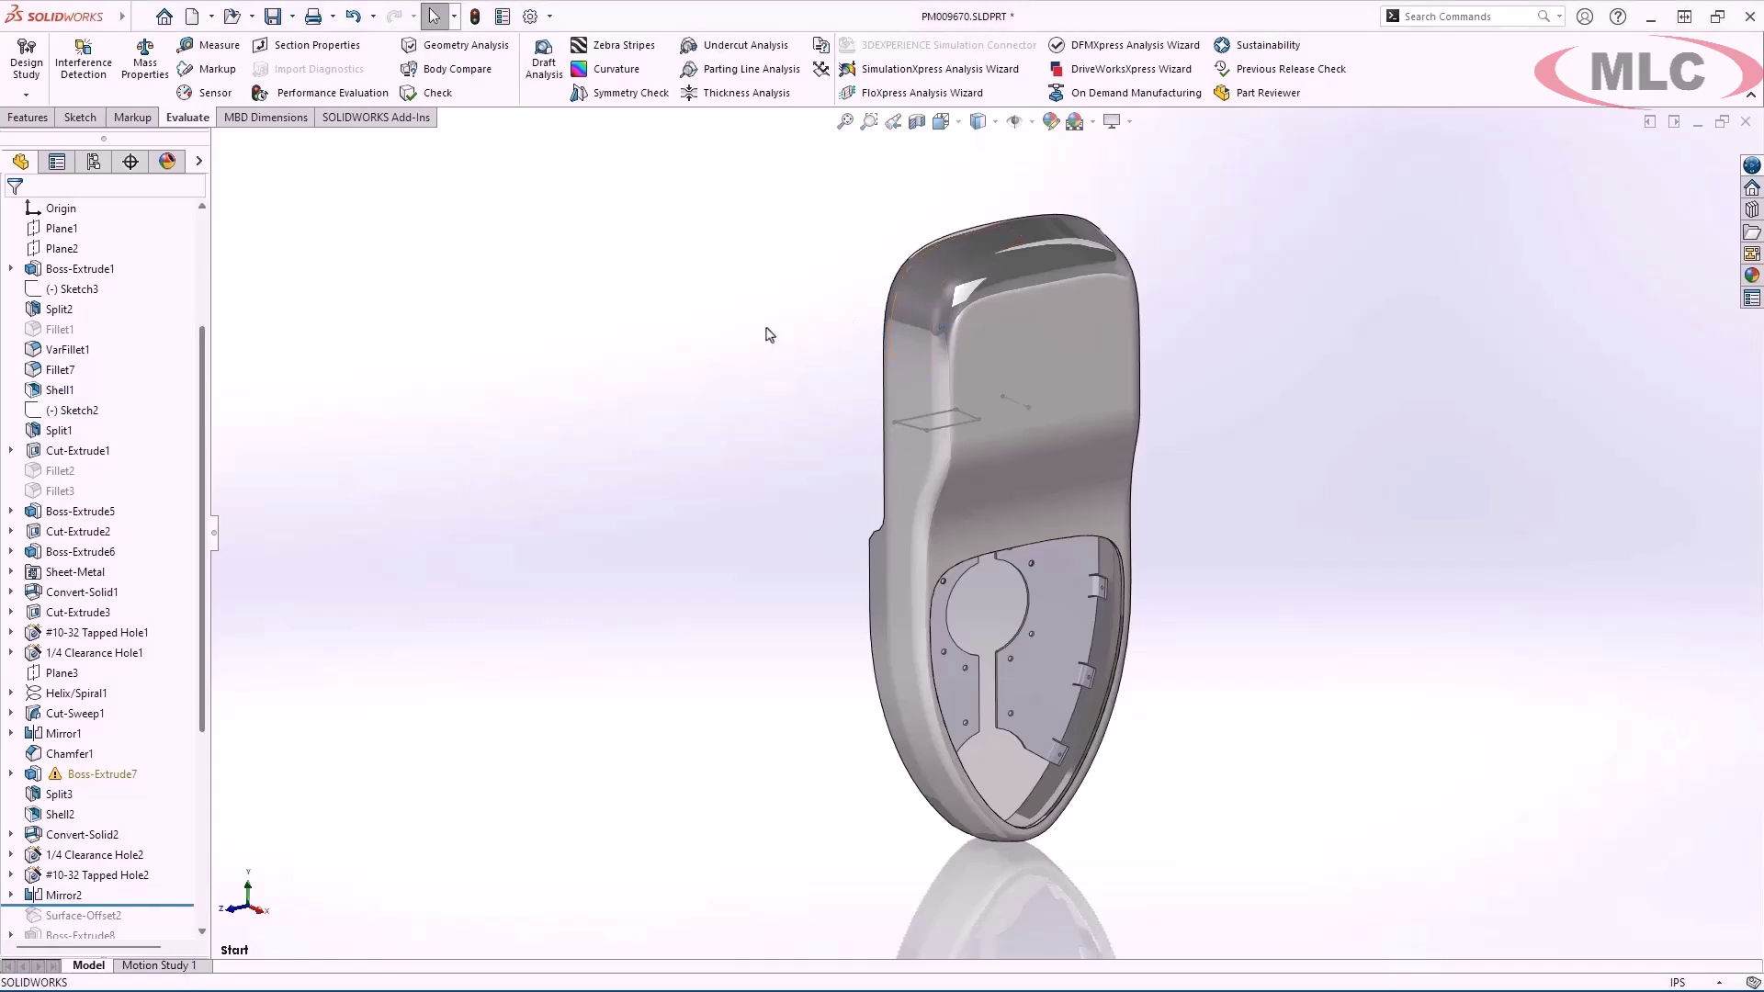
Open Sketch24 of Boss-Extrude7 for editing and check the repair options for its dangling 2.00 in dimension
left_click(11, 774)
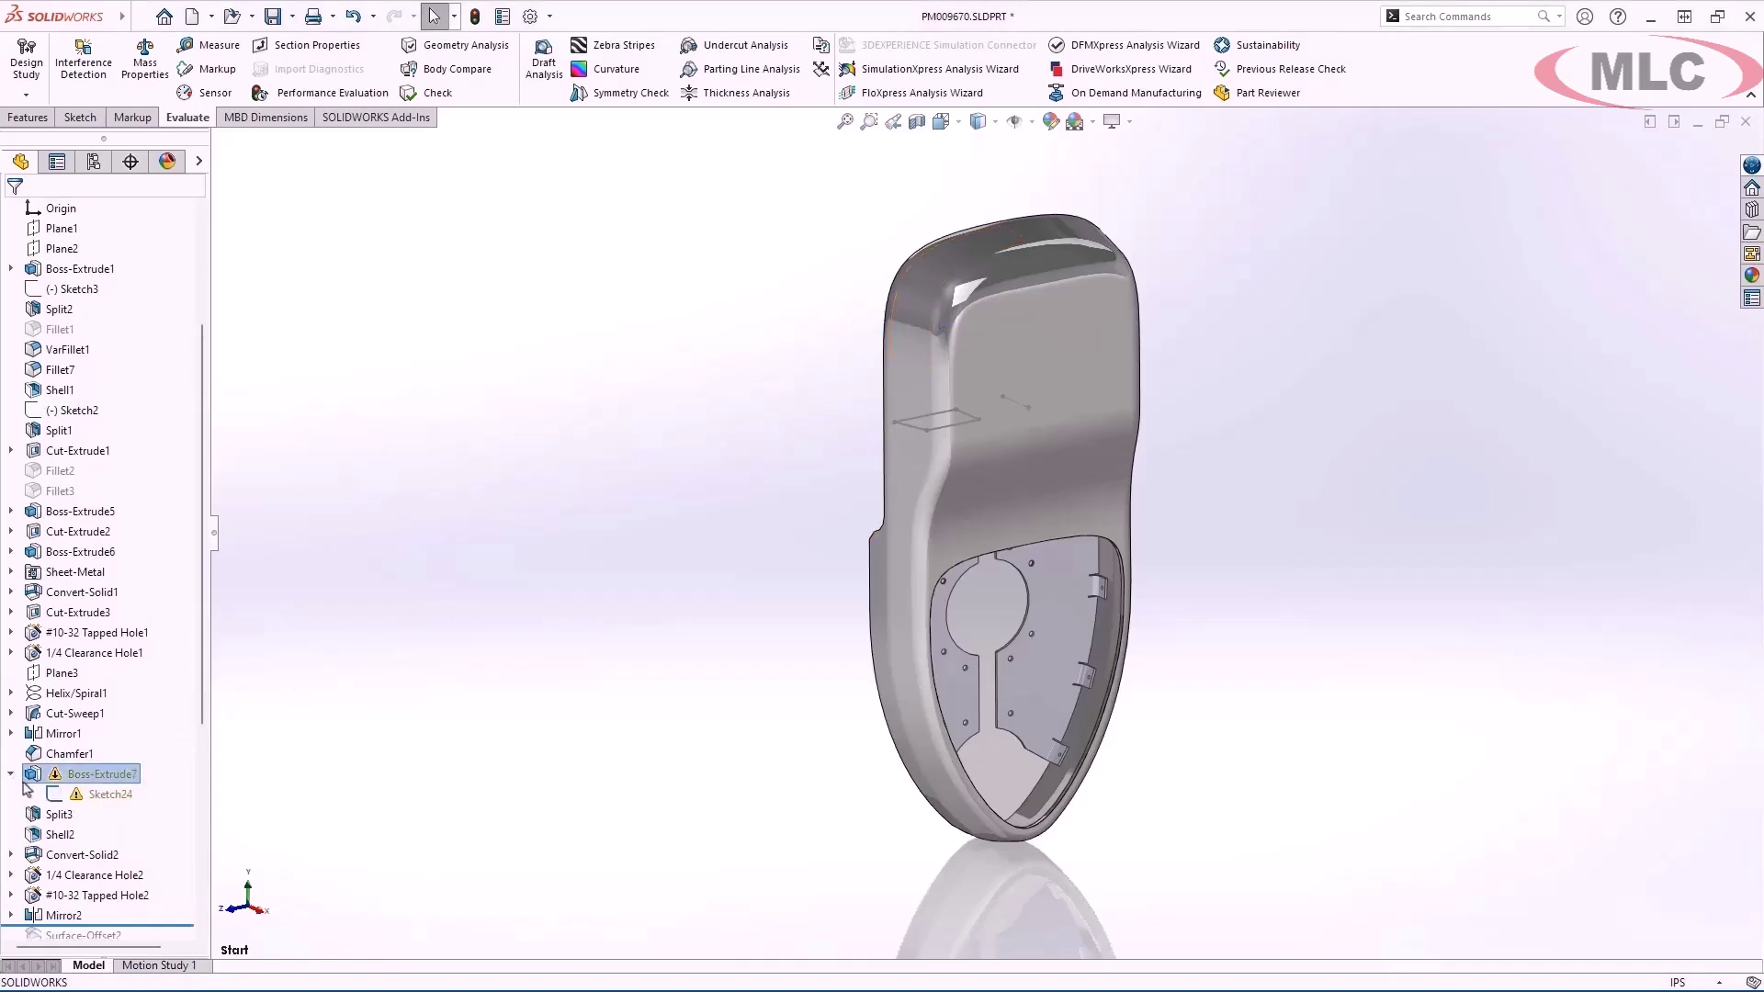
left_click(92, 793)
left_click(125, 804)
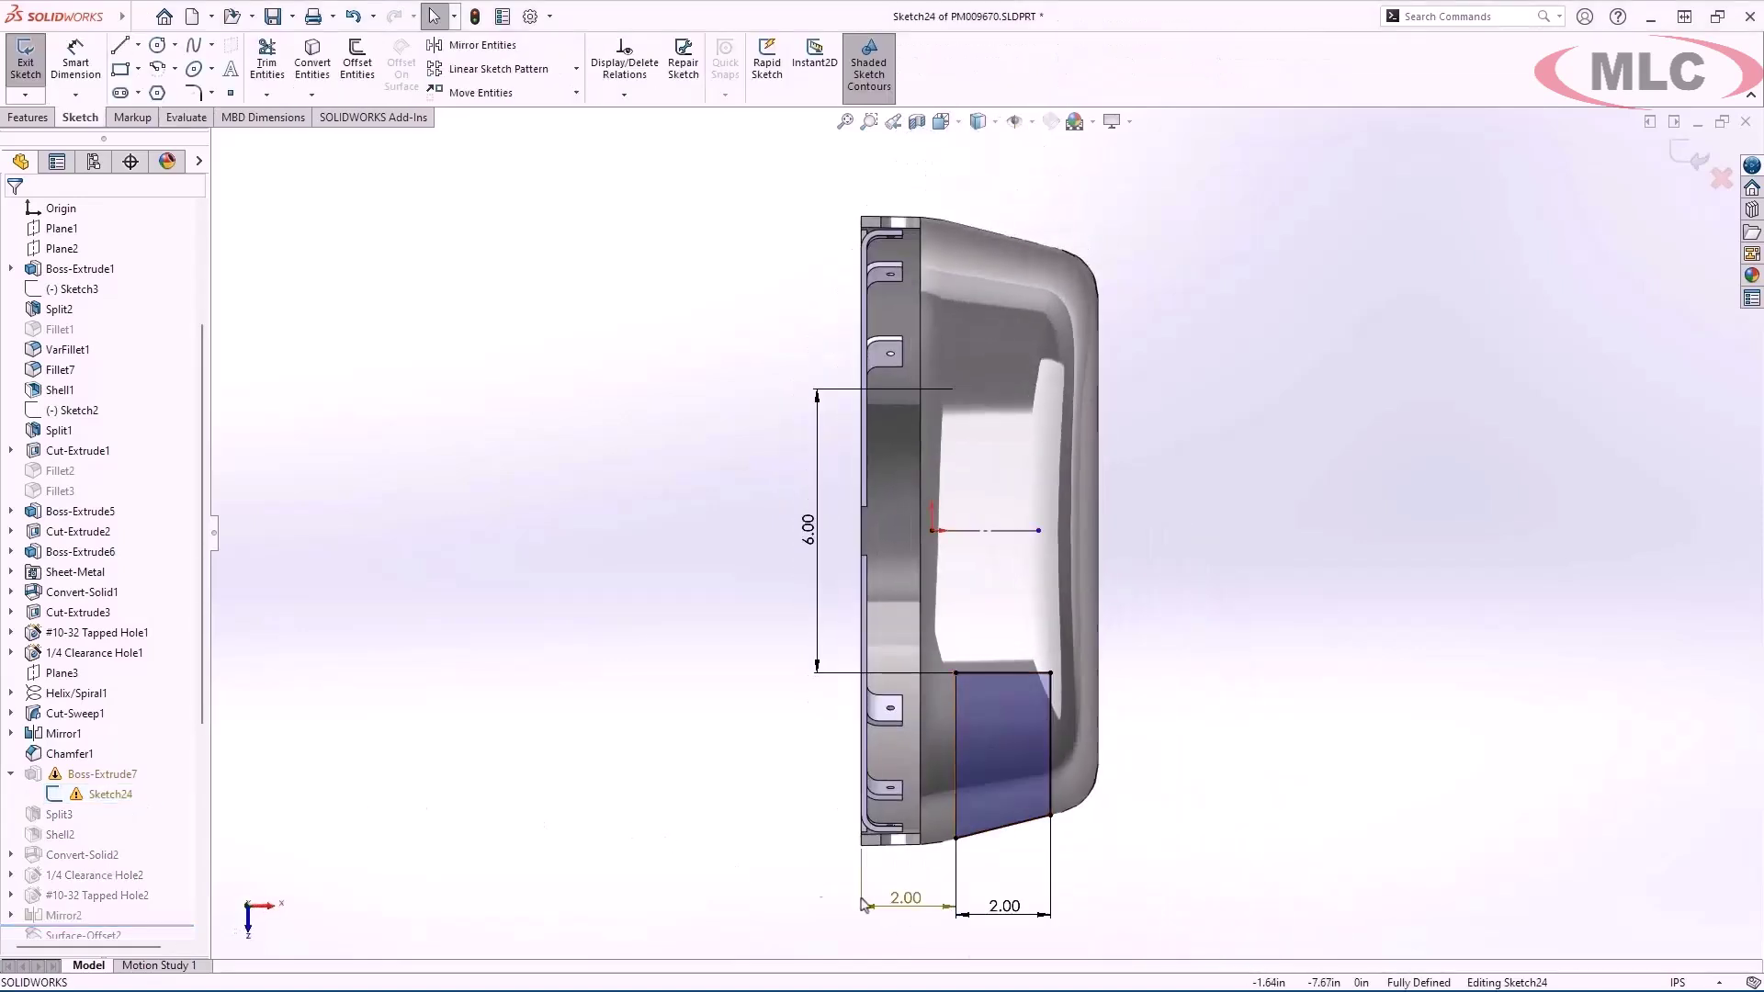
left_click(908, 901)
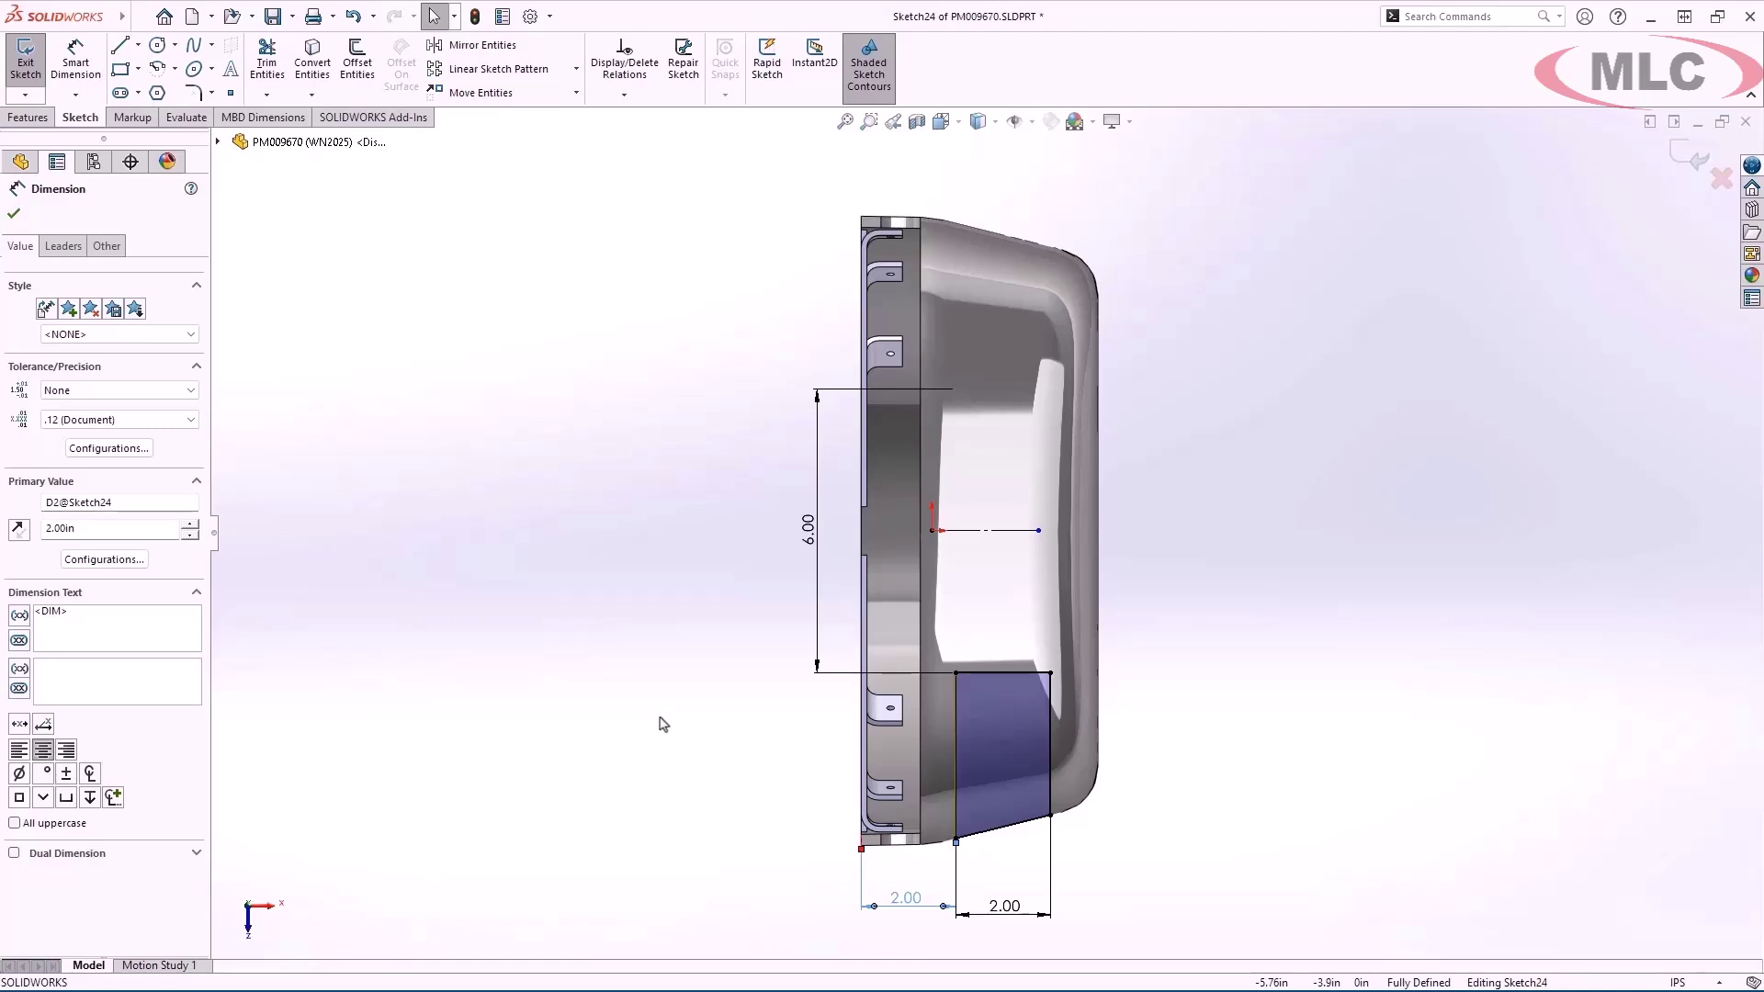
right_click(906, 900)
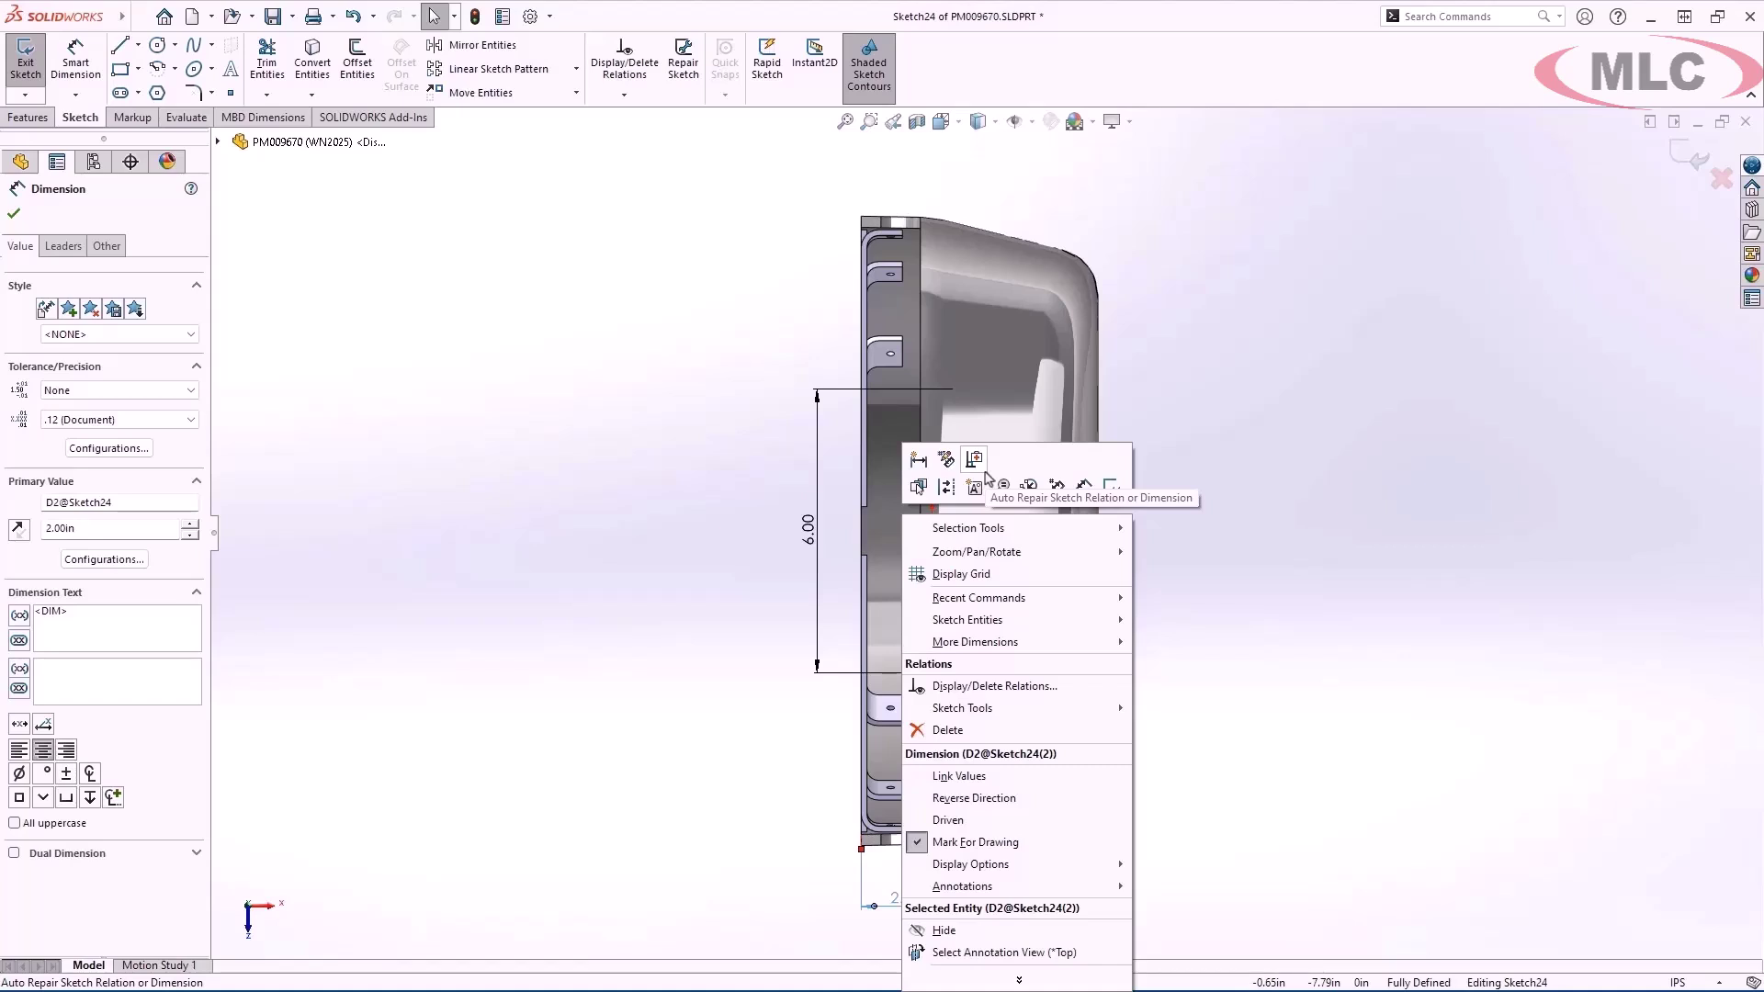
left_click(704, 457)
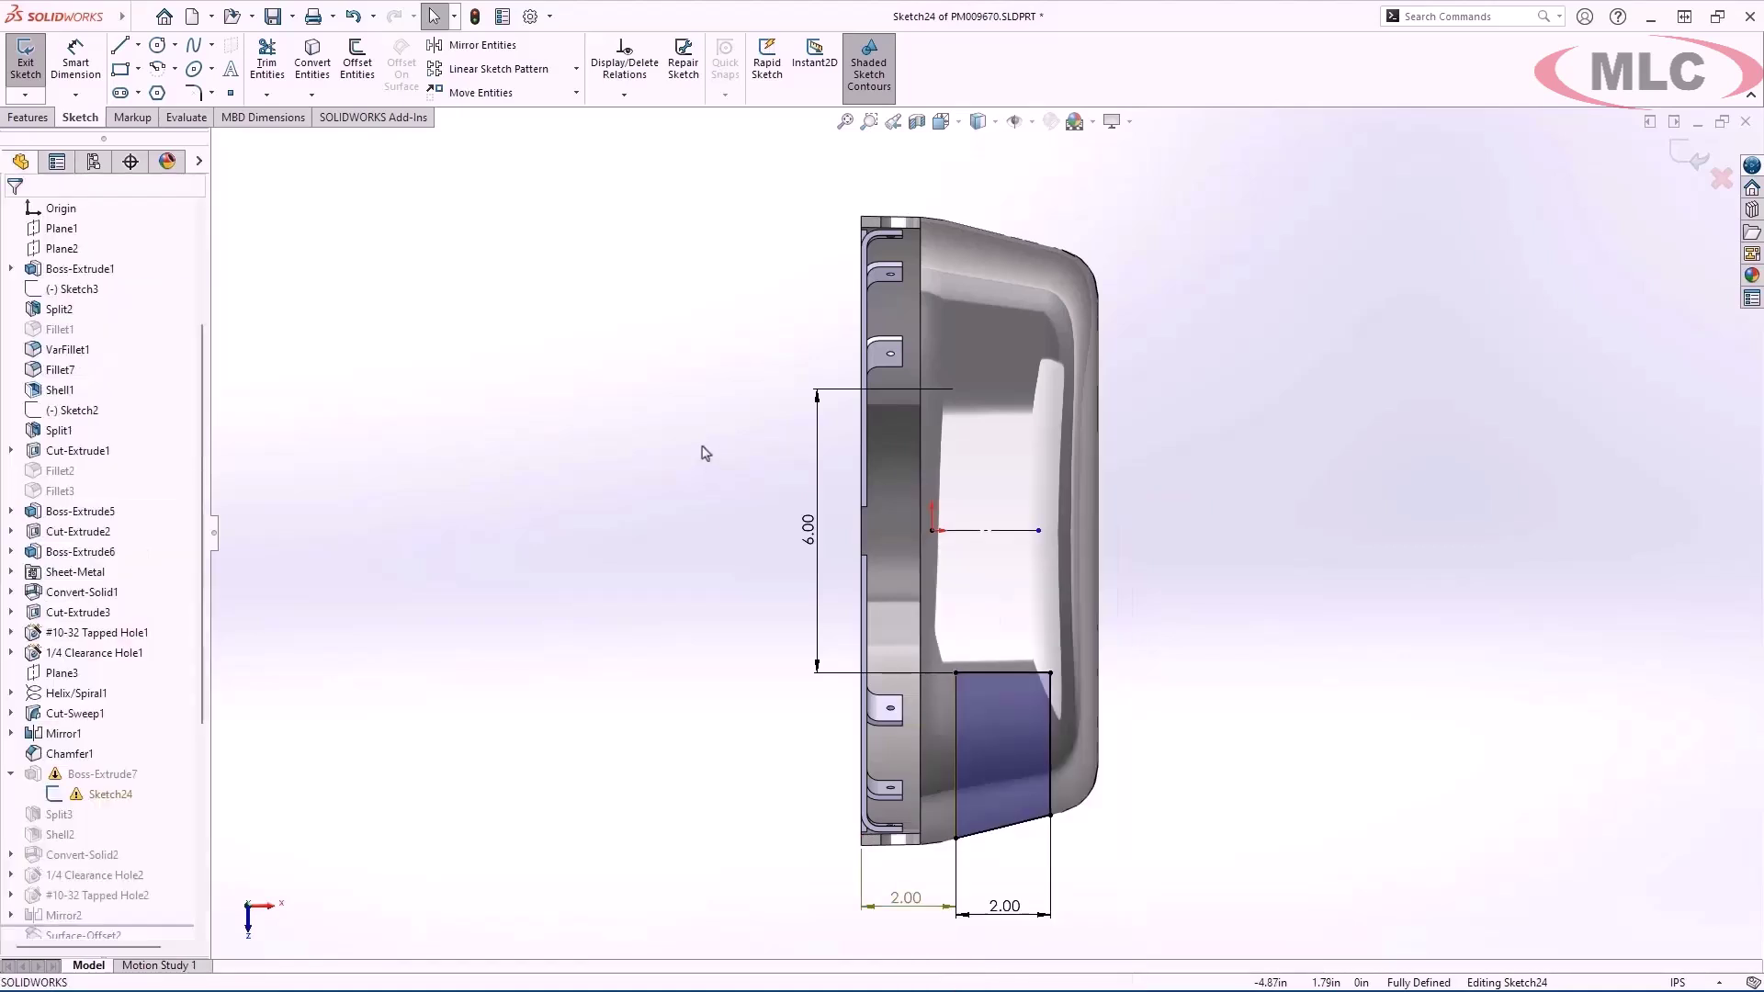
Find a replacement edge for the dangling Distance10 relation, then repair all dangling relations in Sketch24 and exit the sketch
left_click(627, 68)
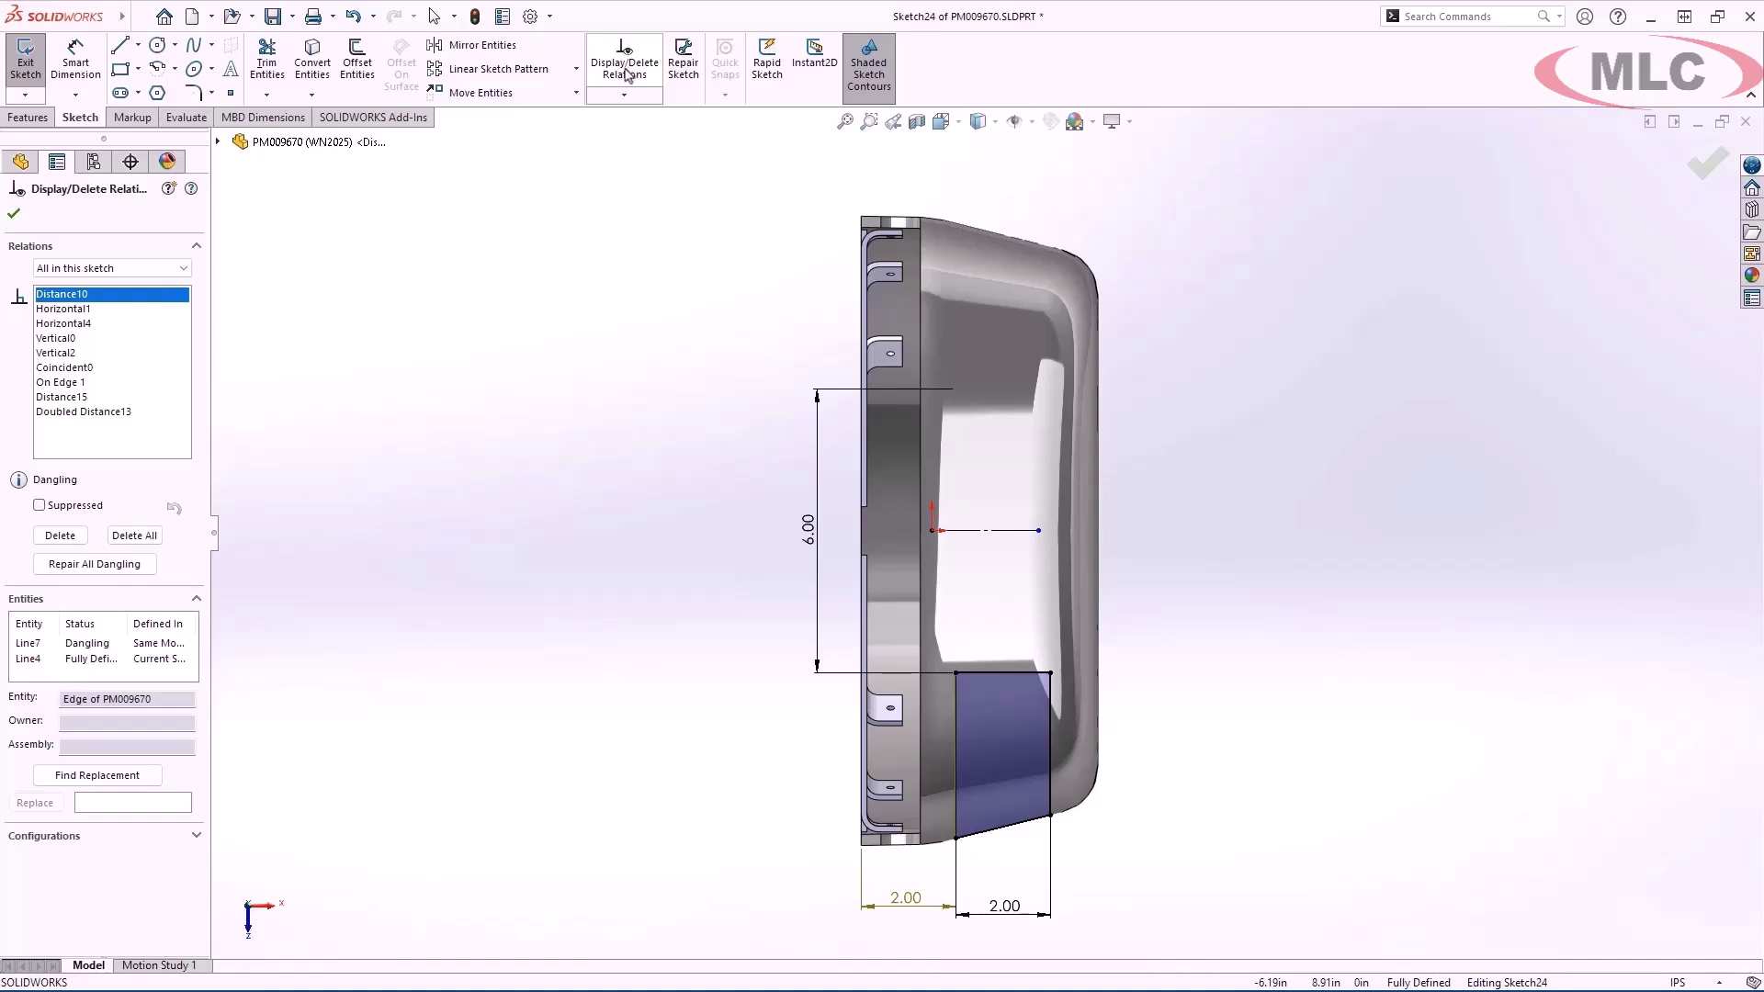
left_click(154, 779)
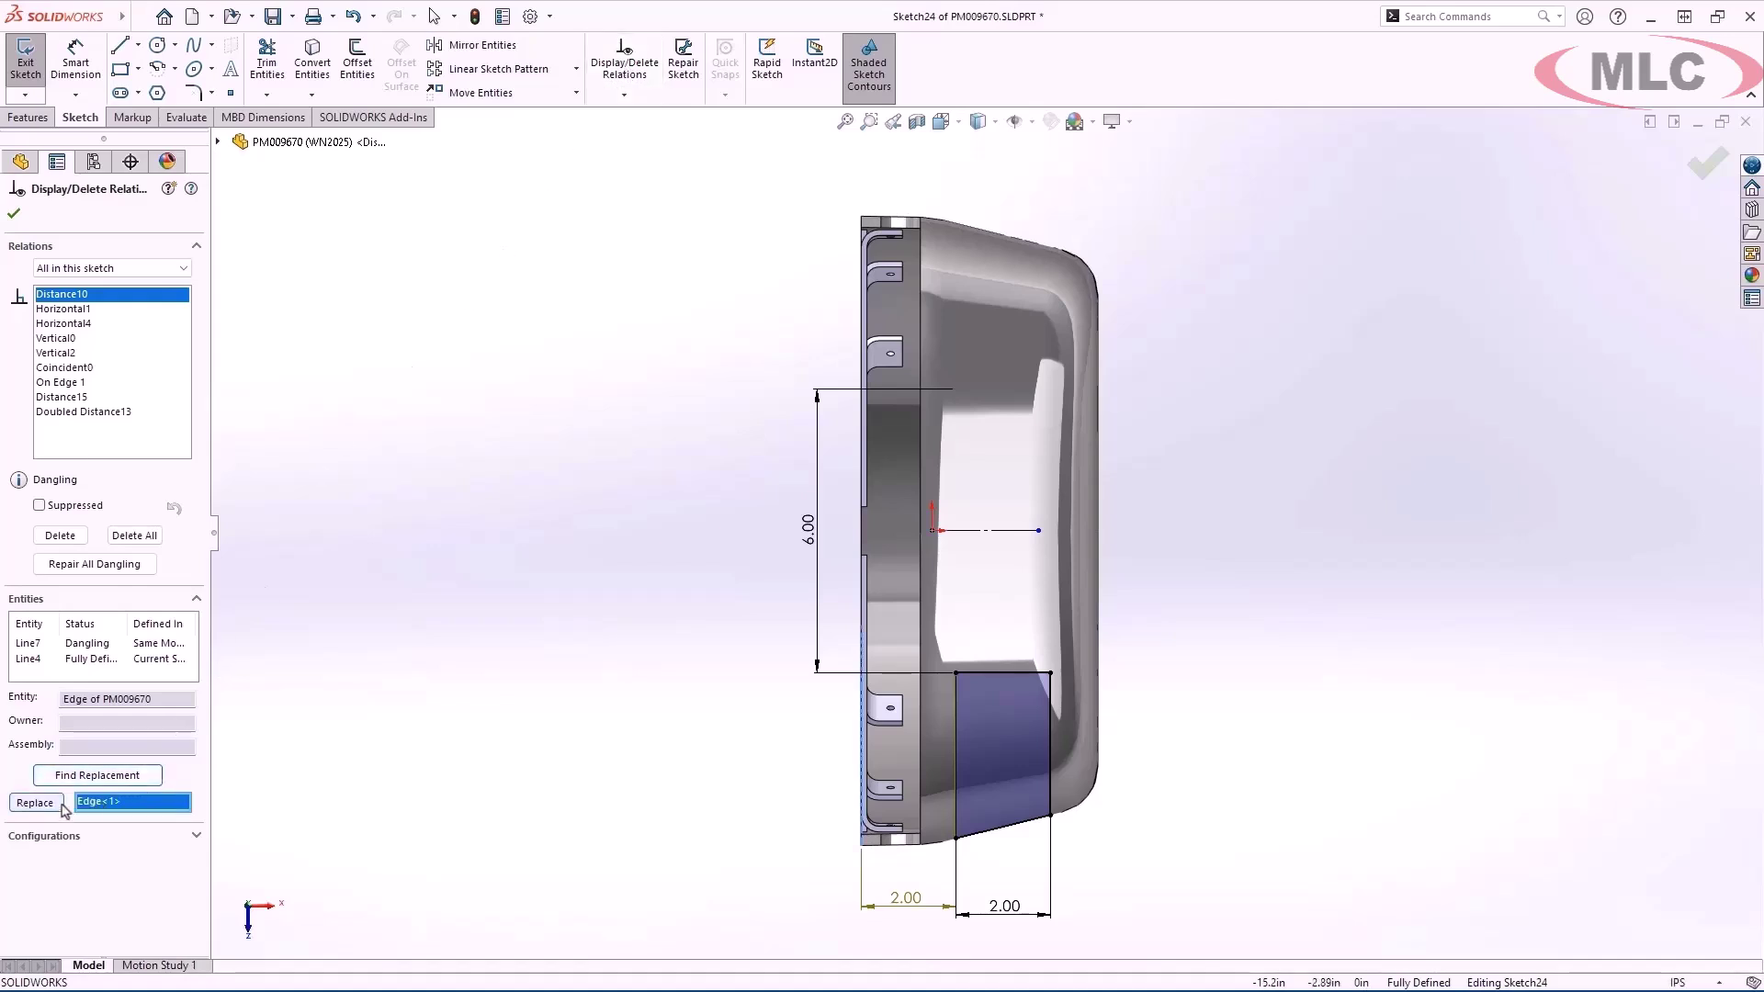
left_click(101, 565)
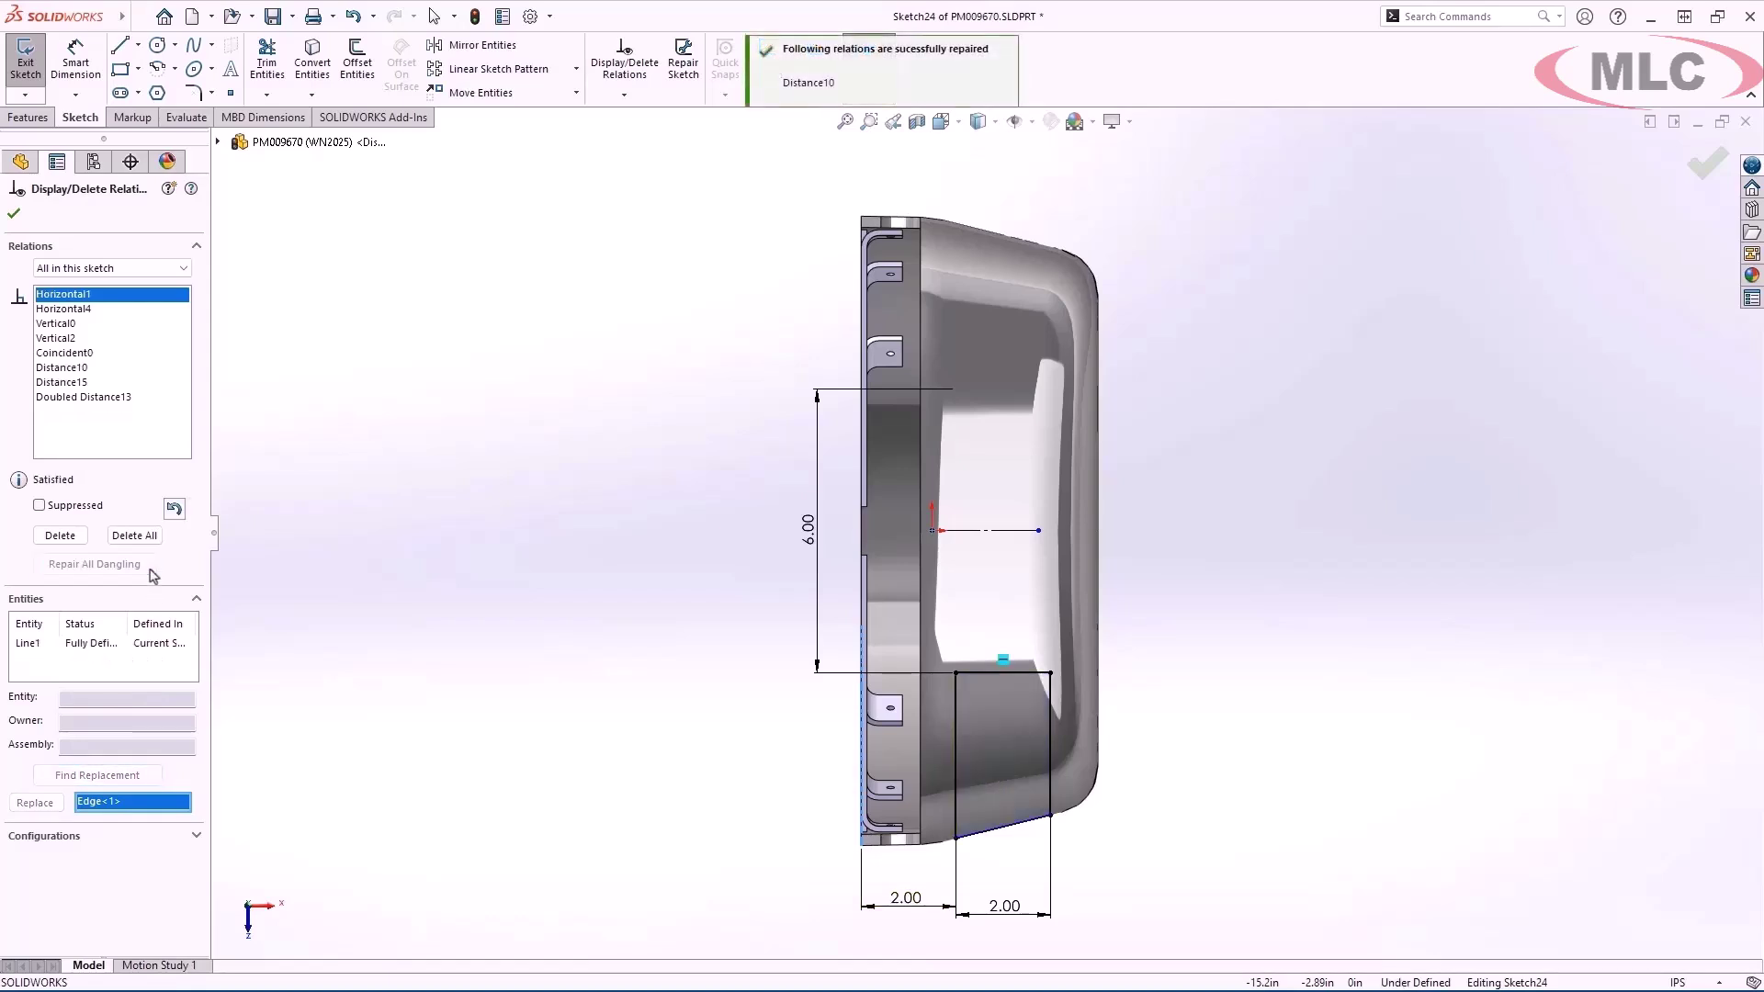
left_click(323, 563)
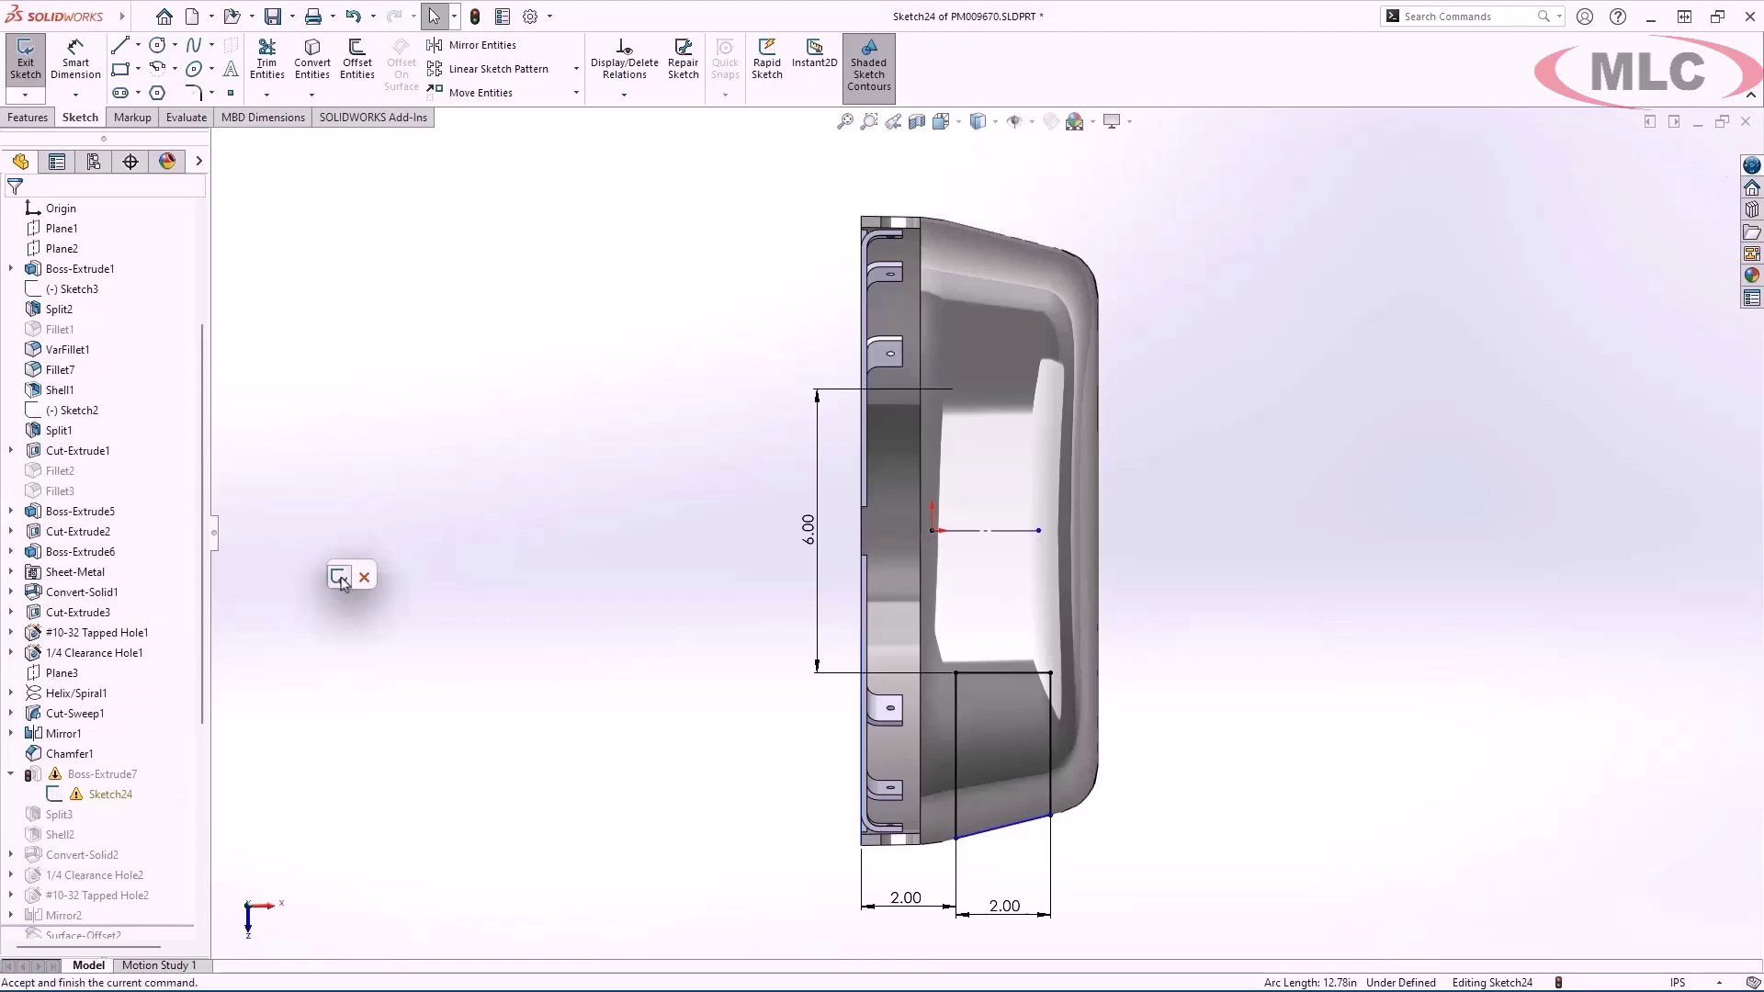
left_click(339, 577)
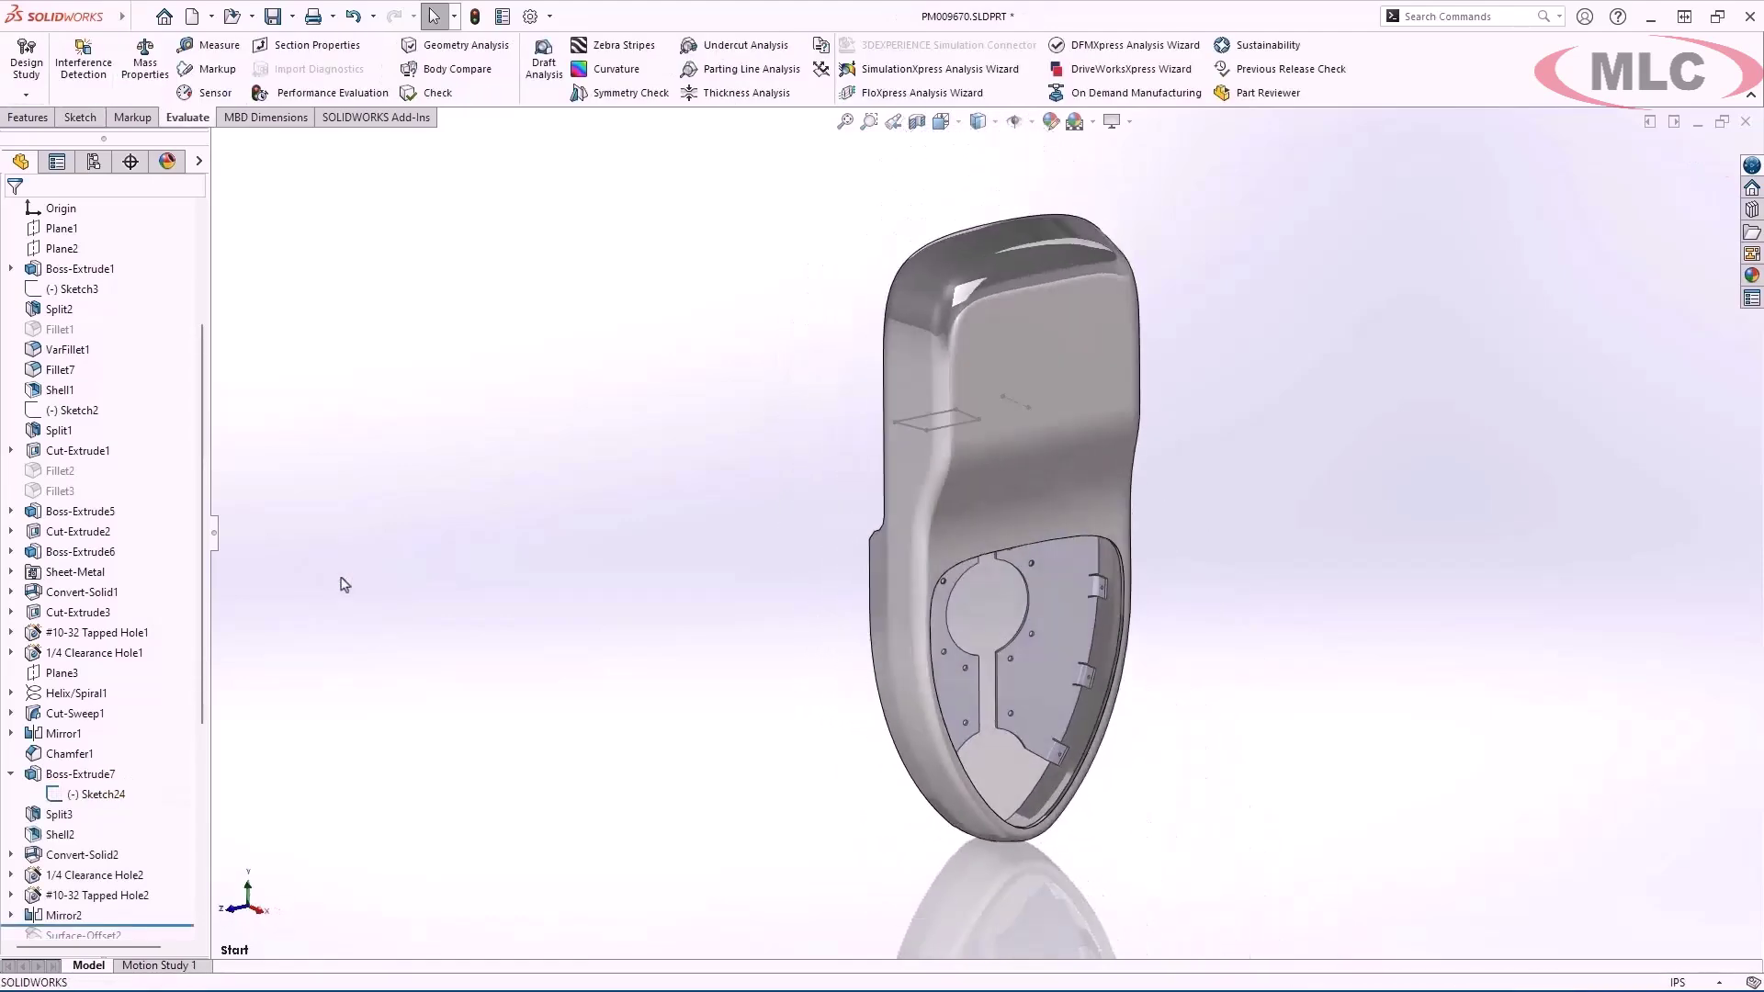